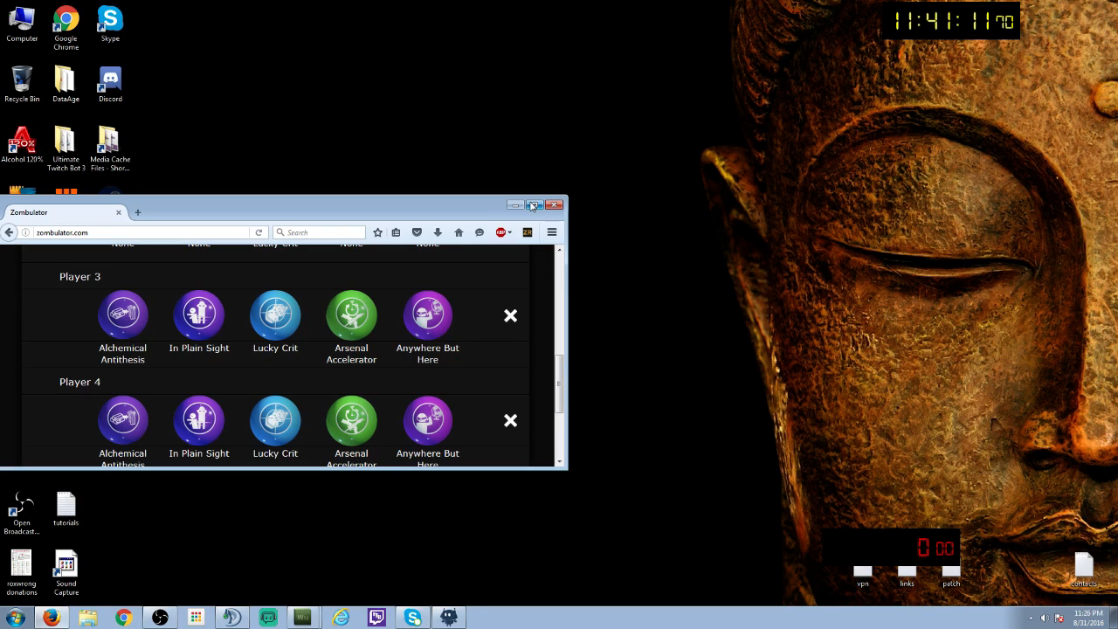
Maximize the Zombulator browser window and examine the player rows of the GobbleGum Cycle Tracker.
left_click(533, 206)
left_click(67, 30)
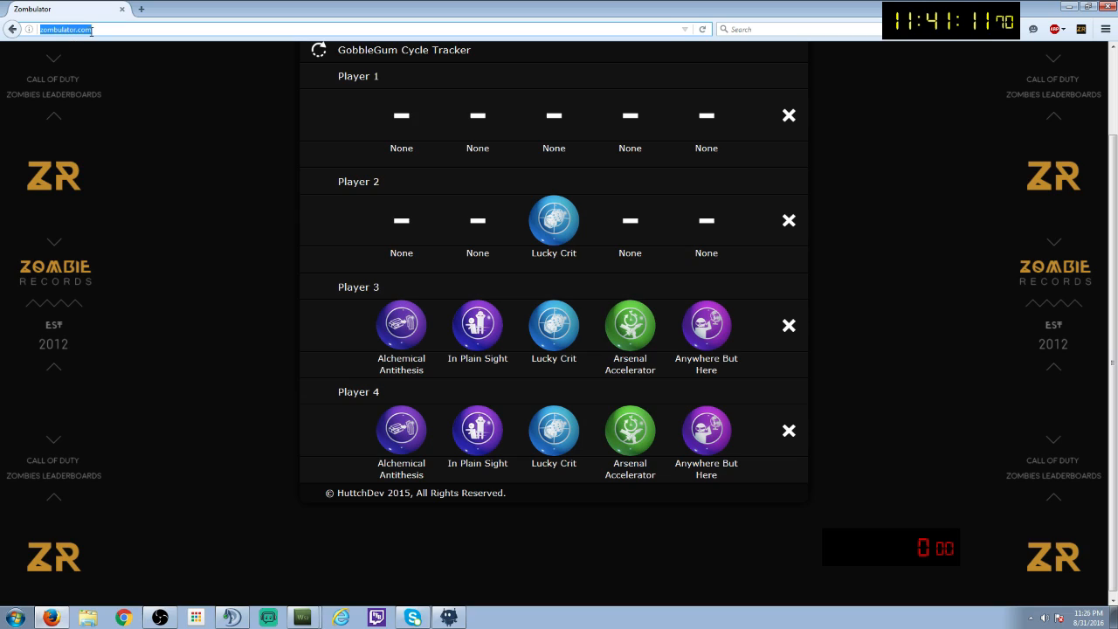
left_click(202, 82)
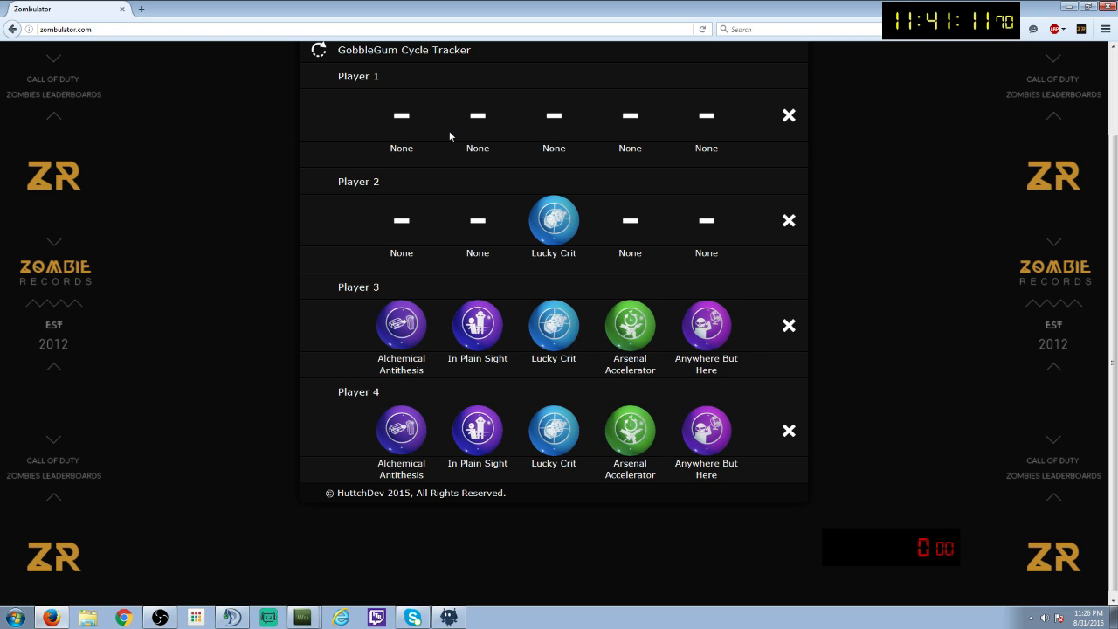
scroll(420, 187, "up", 2)
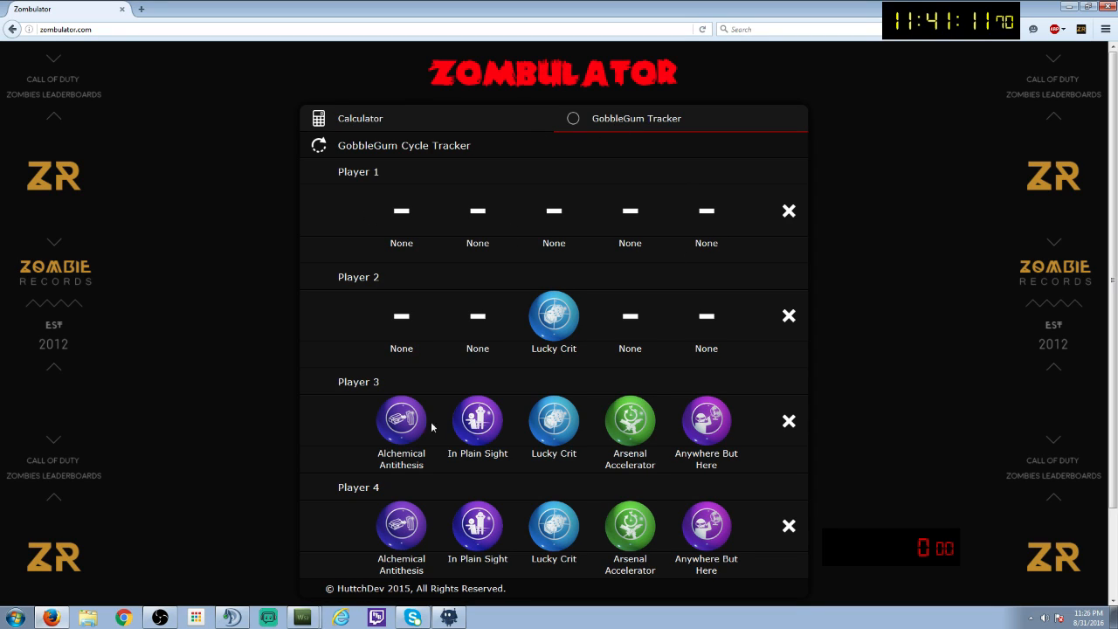
scroll(514, 471, "down", 2)
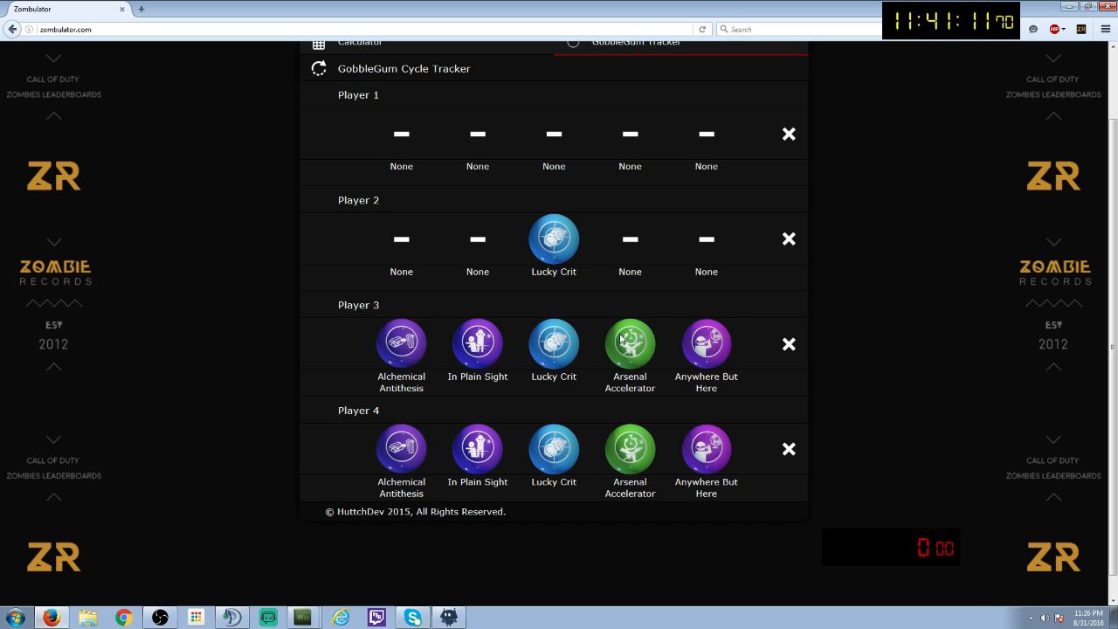
scroll(632, 334, "up", 2)
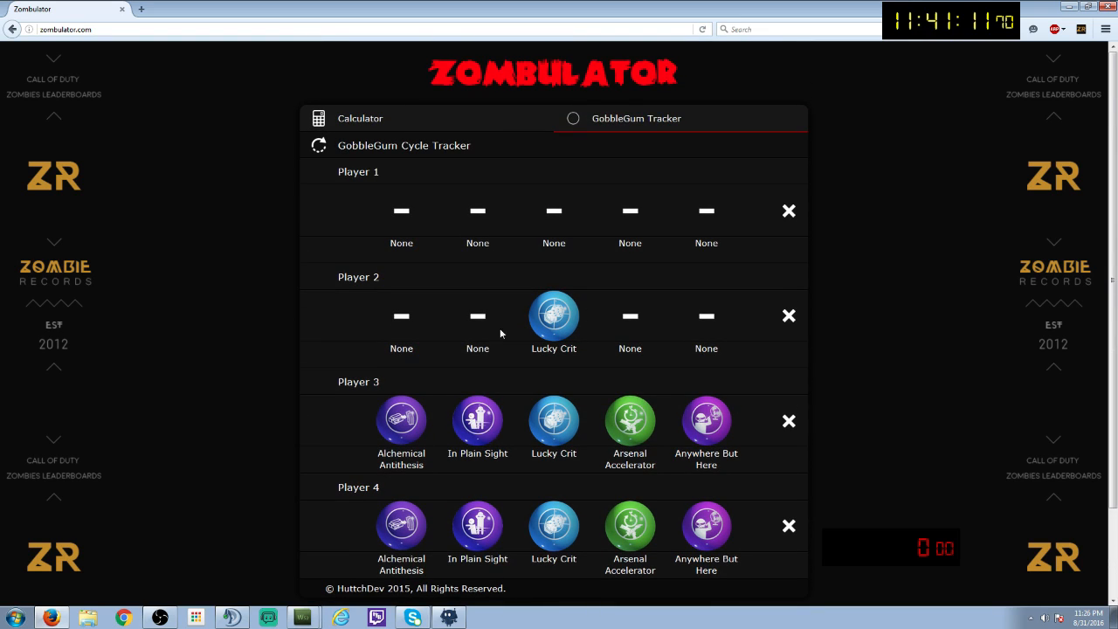
Set the first GobbleGum of Player 2 and Player 1 to Alchemical Antithesis.
left_click(404, 316)
left_click(414, 370)
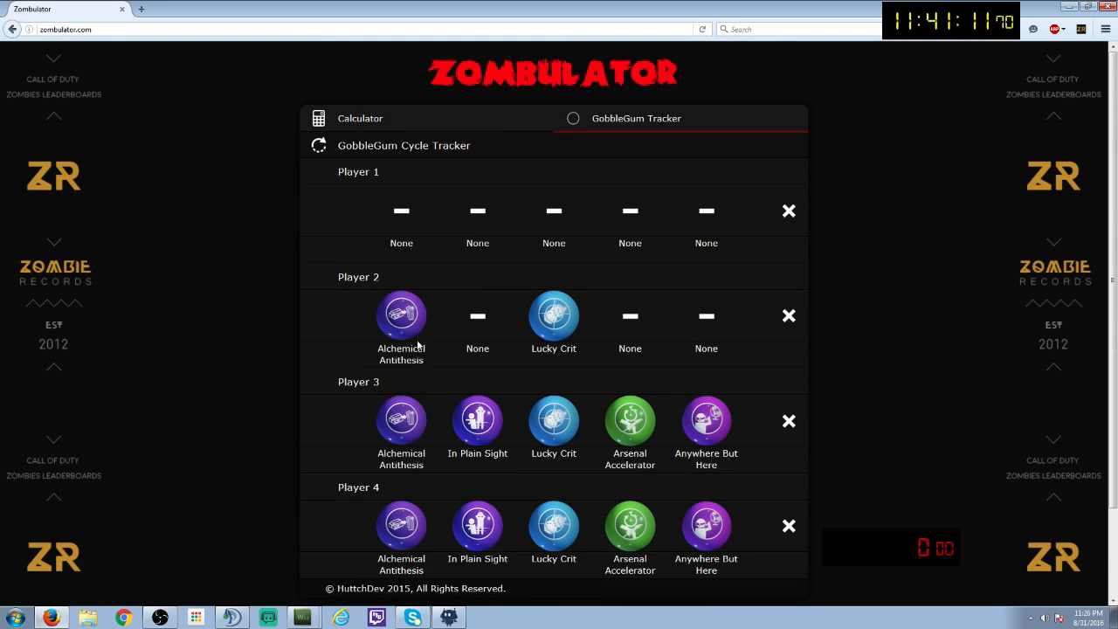
left_click(406, 214)
left_click(417, 263)
Set the second GobbleGum of Player 1 and Player 2 to In Plain Sight.
left_click(465, 216)
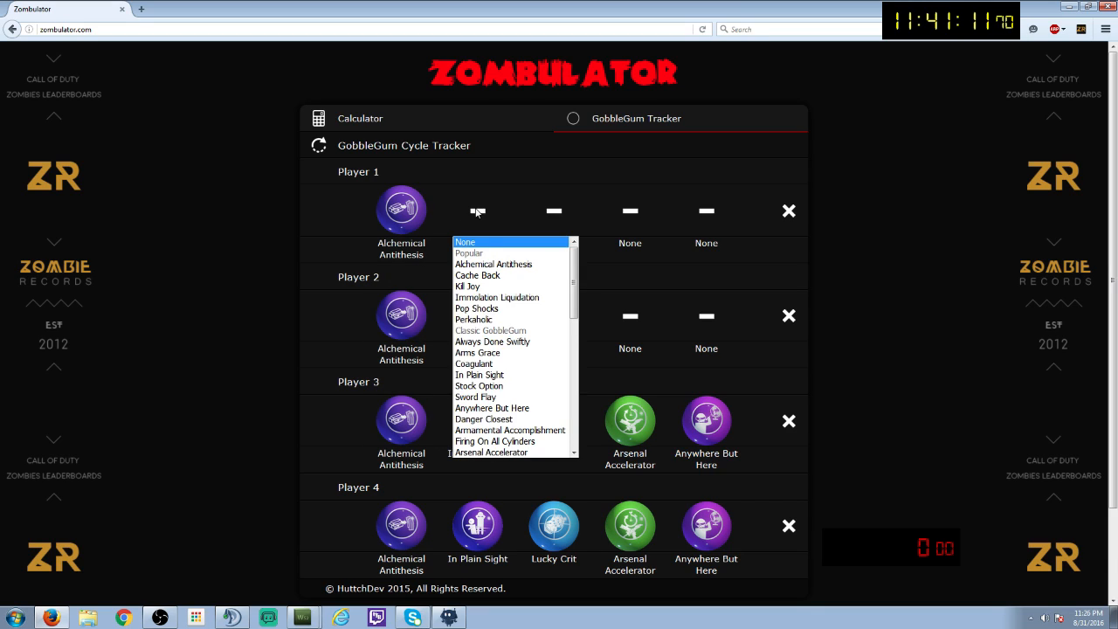
left_click(503, 375)
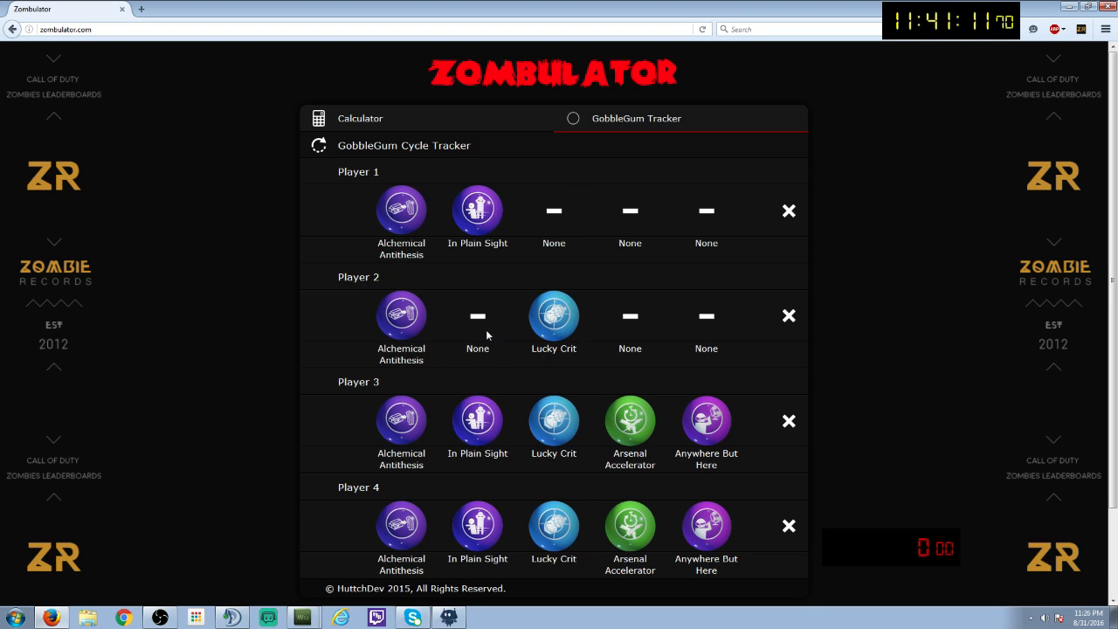
left_click(488, 334)
left_click(489, 480)
Clear Player 2's third GobbleGum to None and select Lucky Crit for it again.
left_click(564, 317)
scroll(594, 384, "up", 2)
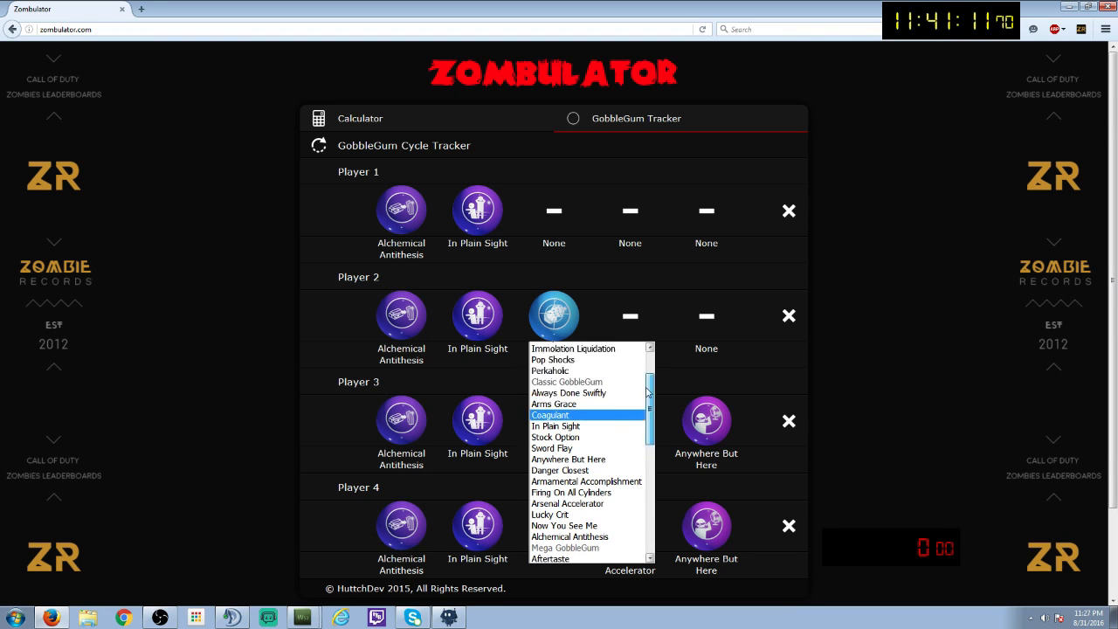
left_click(596, 353)
left_click(560, 322)
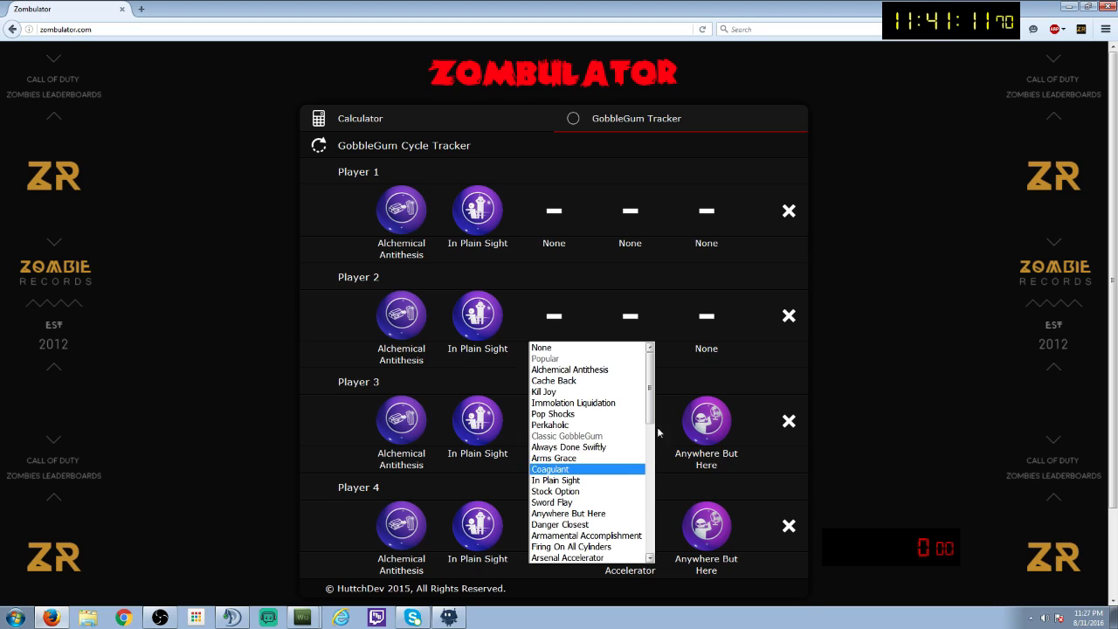
scroll(654, 403, "down", 3)
left_click(590, 476)
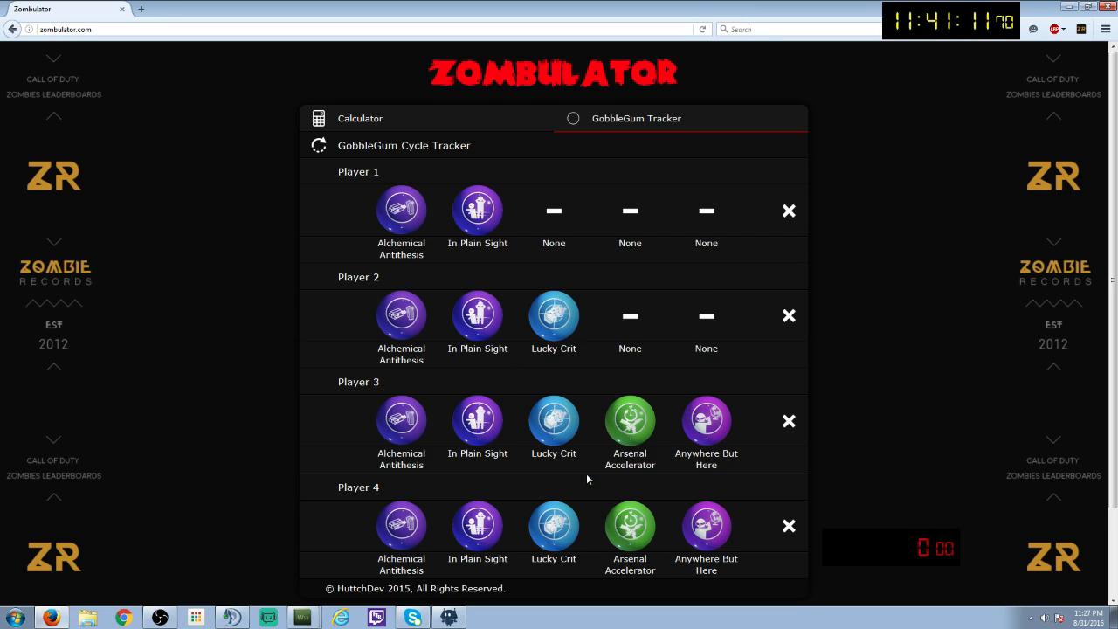
Set Player 1's third GobbleGum to Lucky Crit.
left_click(553, 225)
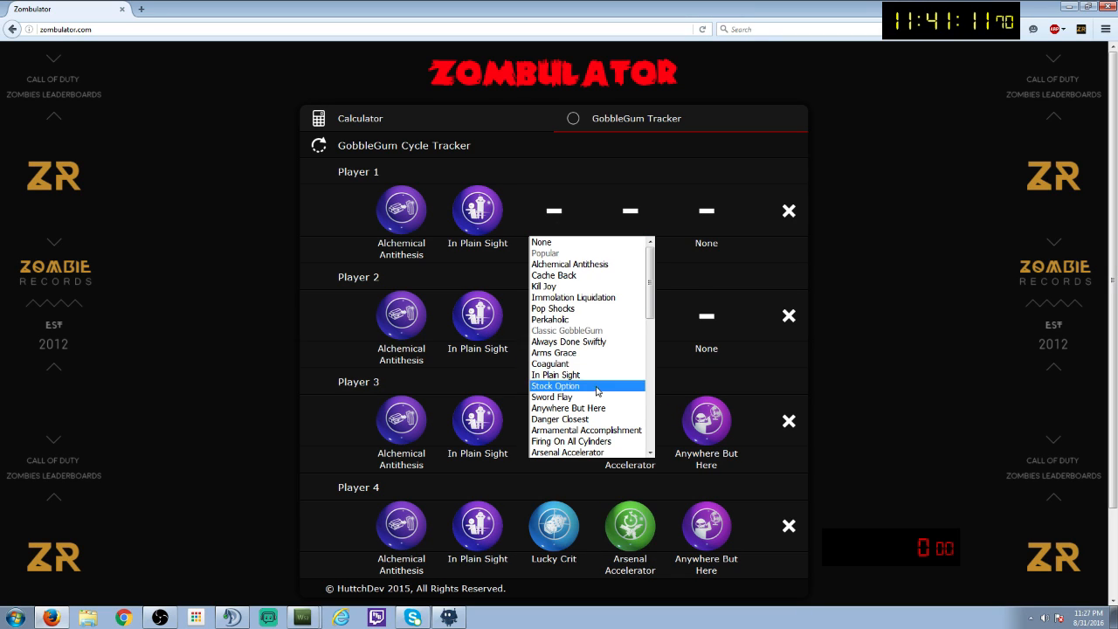
left_click(661, 323)
left_click(562, 239)
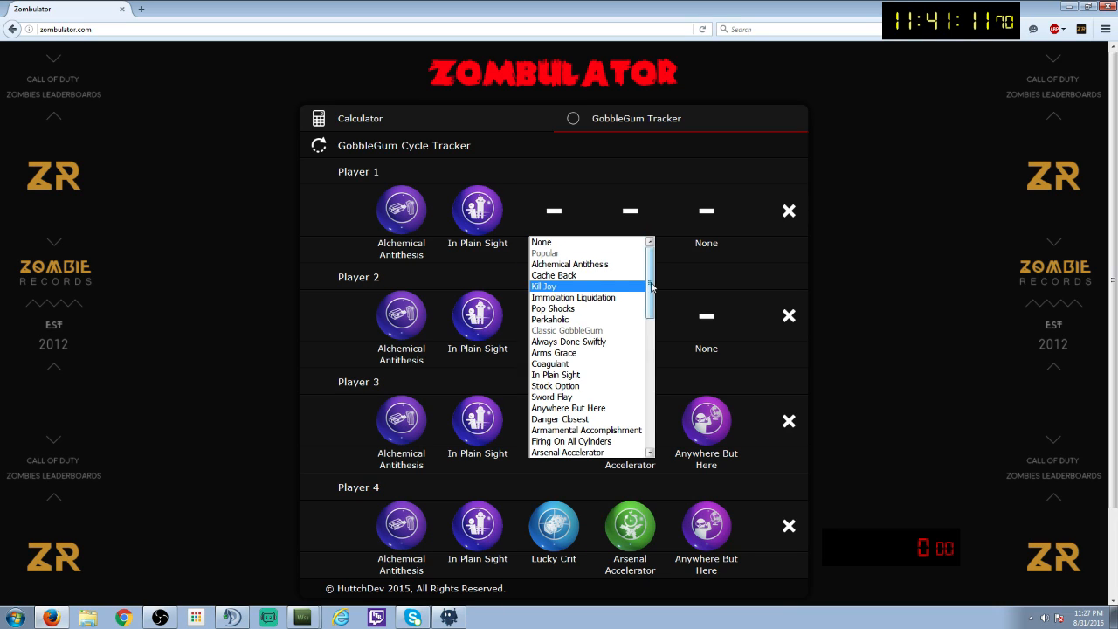
scroll(601, 382, "down", 2)
left_click(594, 386)
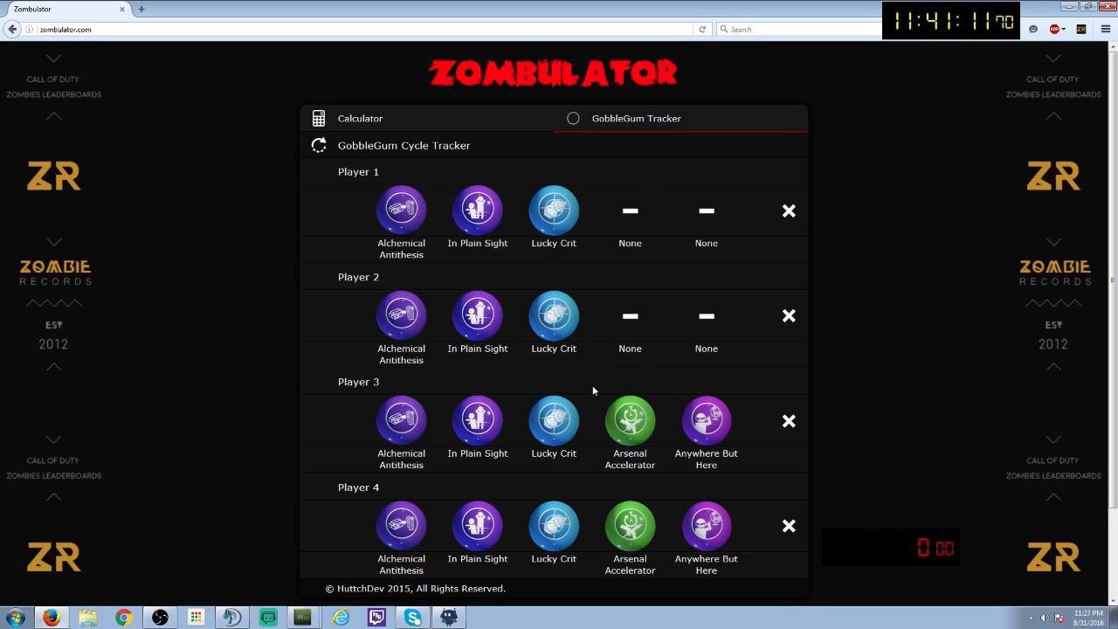
Set the fourth GobbleGum of Player 2 and Player 1 to Arsenal Accelerator.
left_click(632, 322)
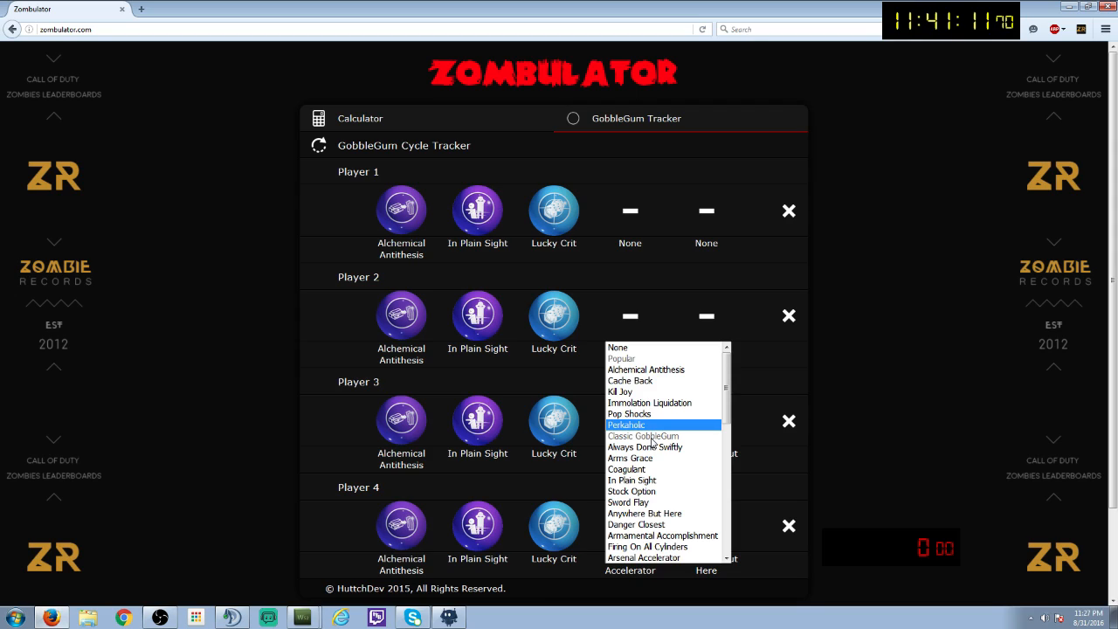
left_click(634, 557)
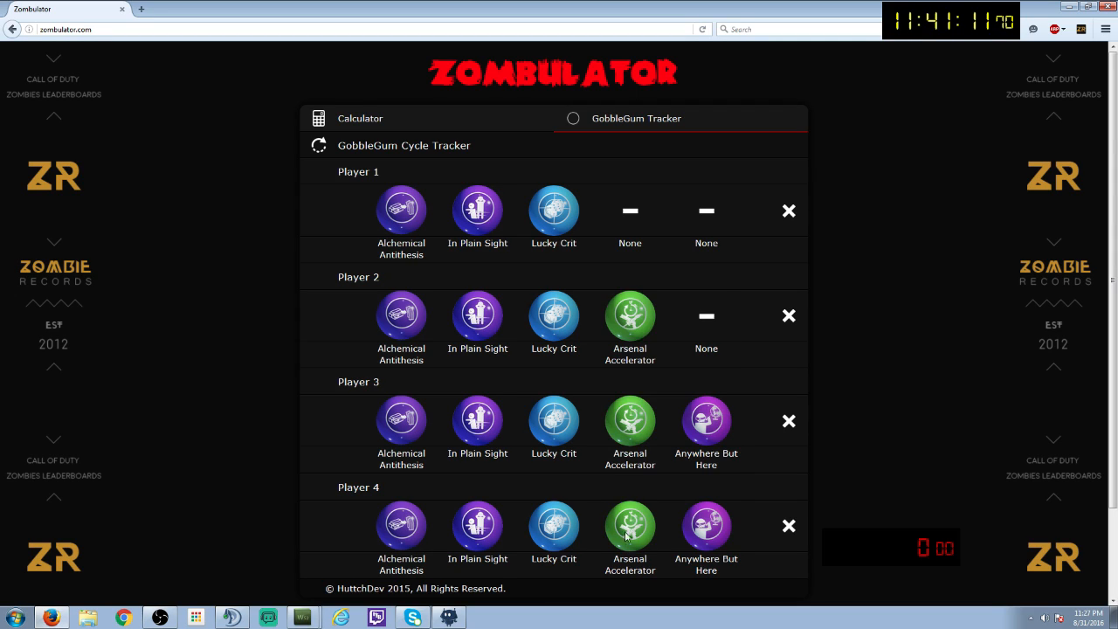
left_click(631, 211)
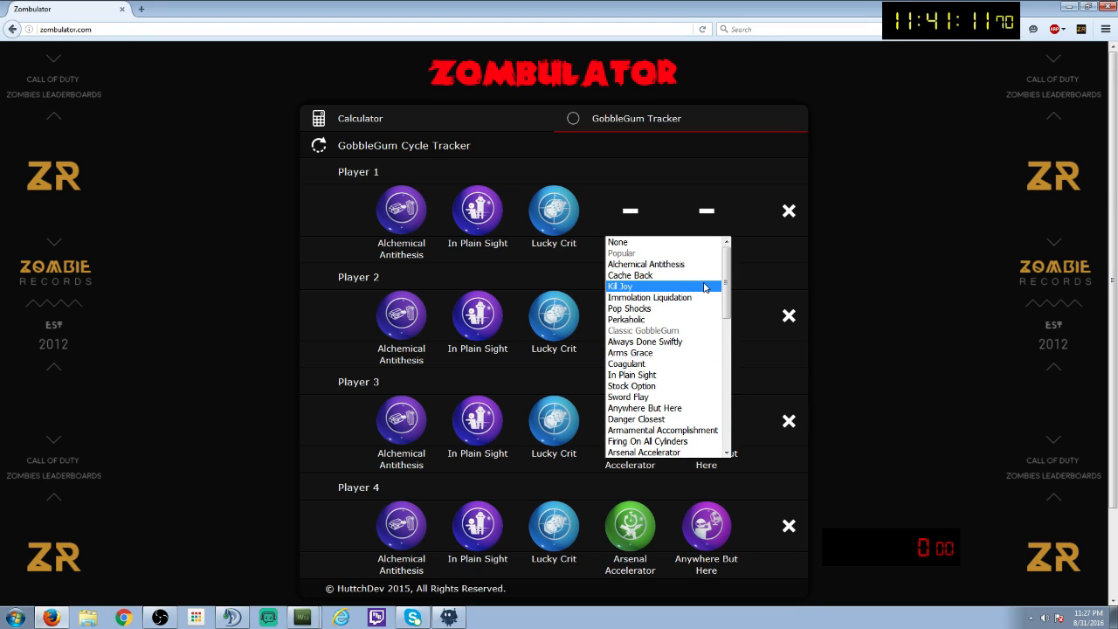
mouse_move(727, 258)
left_mouse_down()
mouse_move(729, 268)
mouse_move(728, 258)
left_mouse_up()
left_click(685, 259)
left_click(630, 214)
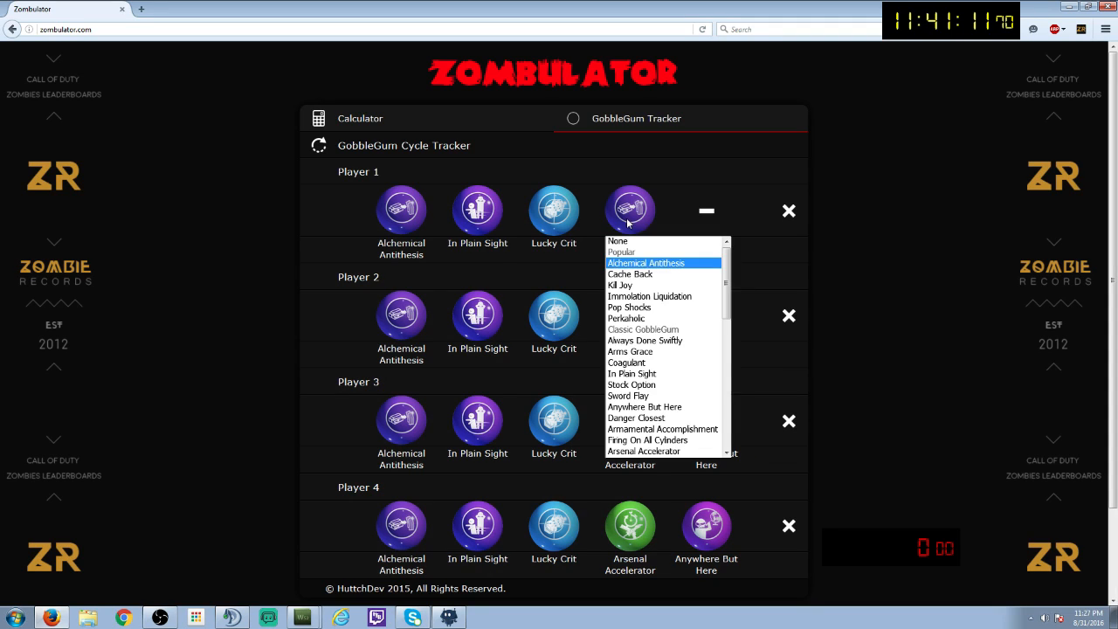
left_click(658, 452)
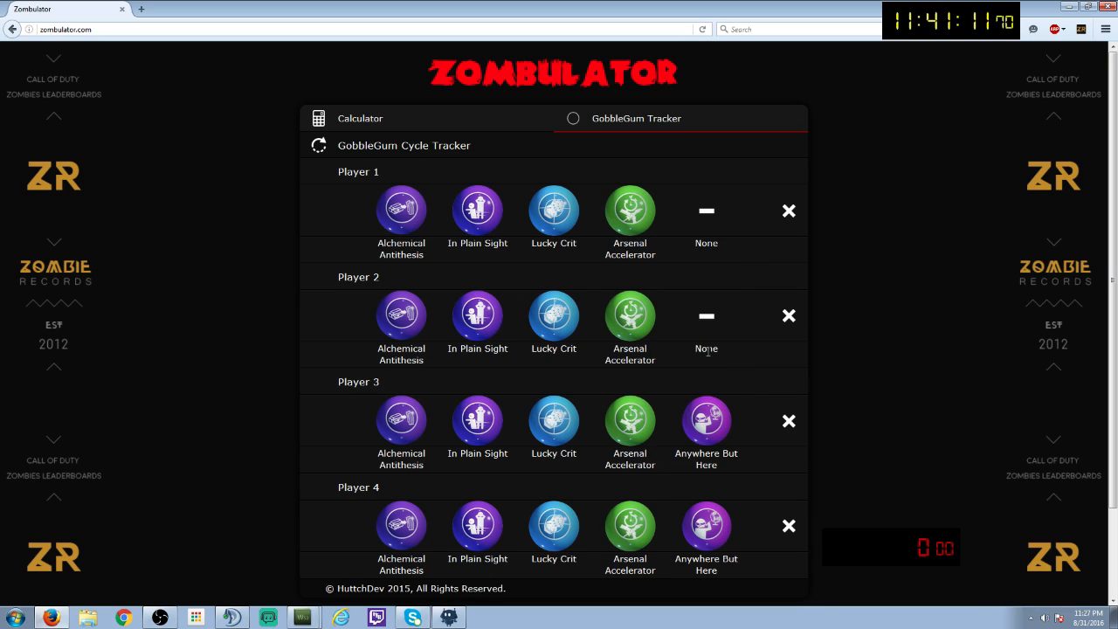
Set the fifth GobbleGum of Player 2 and Player 1 to Anywhere But Here.
left_click(699, 325)
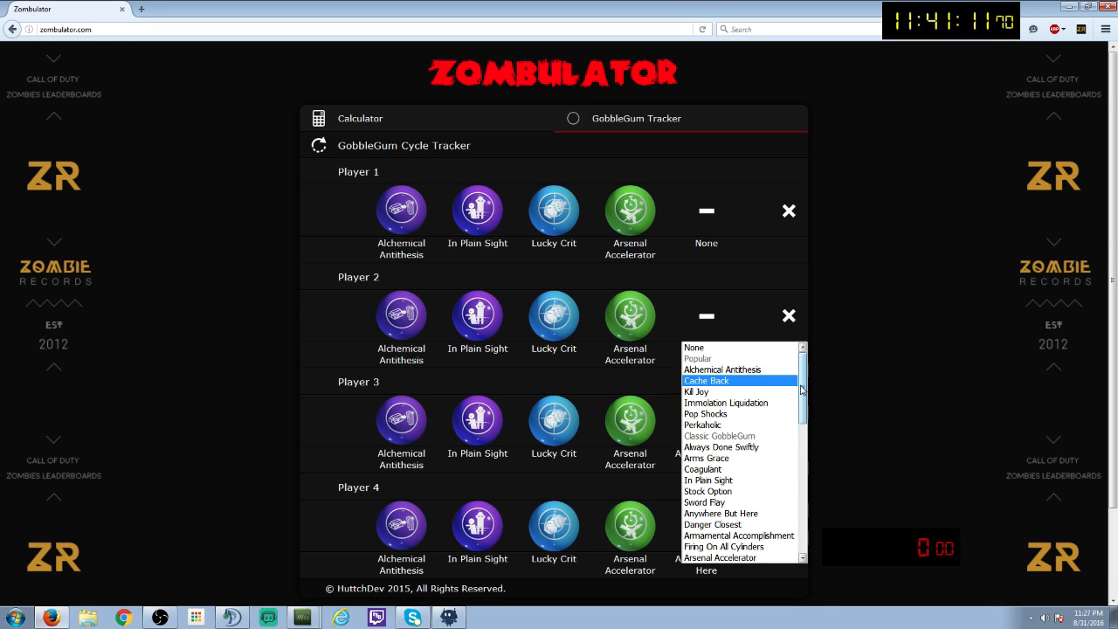
left_click_drag(803, 389, 756, 422)
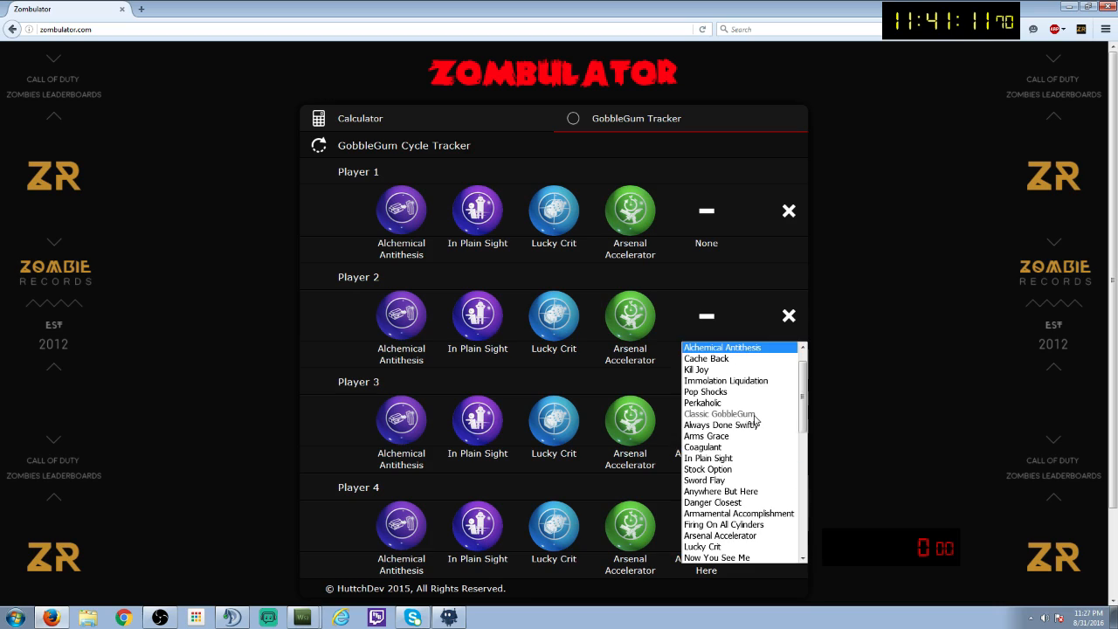
left_click(748, 491)
left_click(709, 211)
key("a")
key("a")
key("a")
key("a")
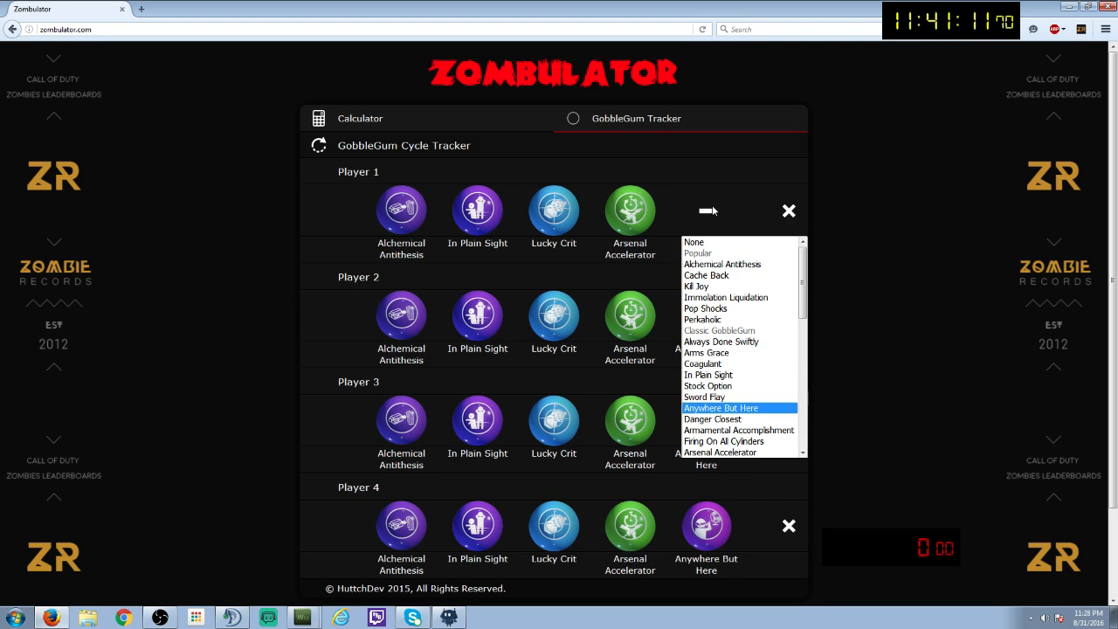
left_click(721, 410)
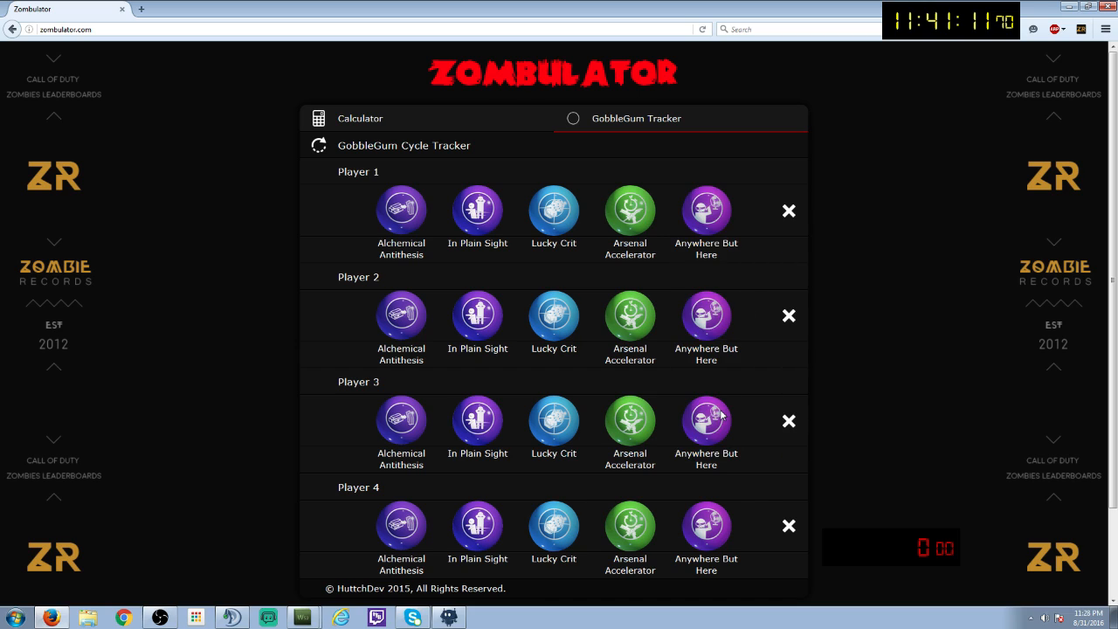
Restore the browser to its smaller window and switch to Open Broadcaster Software, placing it beside the browser.
left_click(1085, 6)
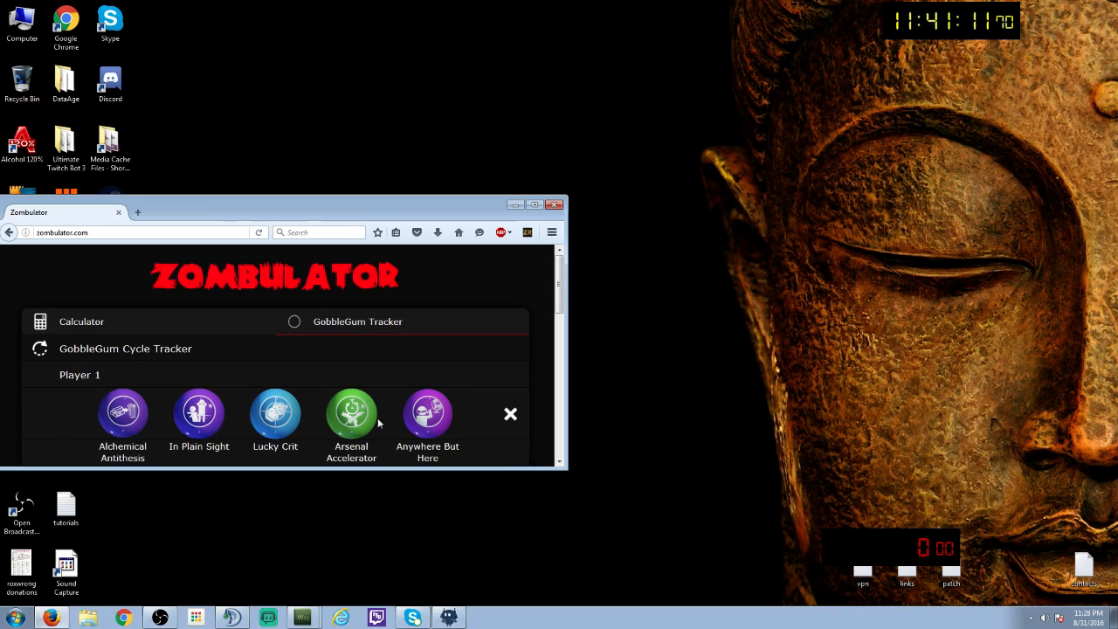
left_click(159, 617)
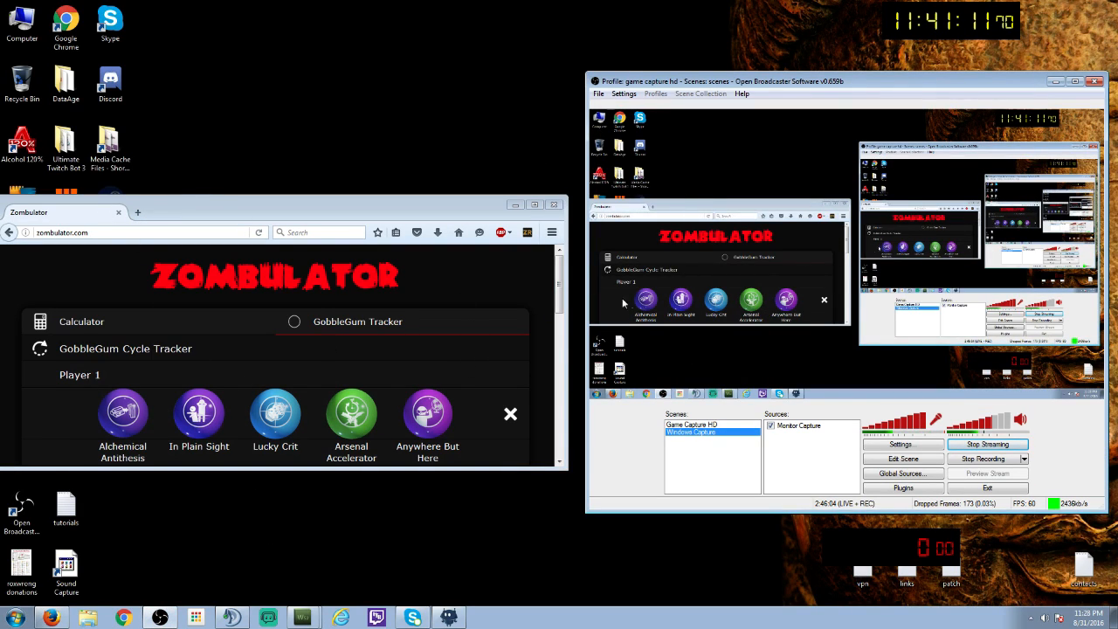
left_click(709, 425)
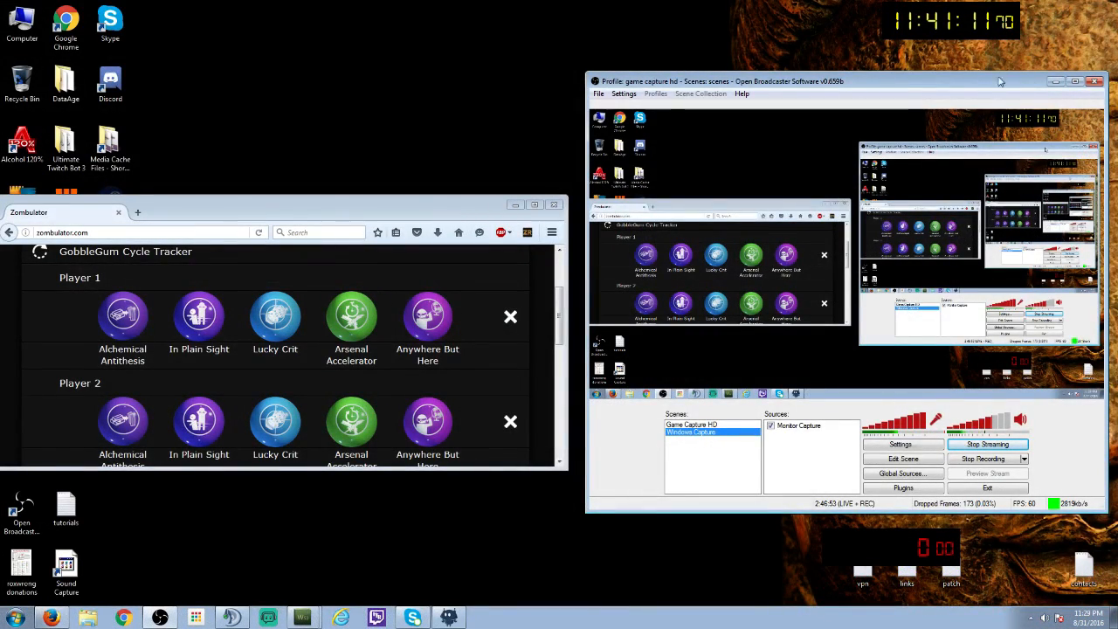
mouse_move(906, 83)
left_mouse_down()
mouse_move(913, 29)
mouse_move(915, 71)
left_mouse_up()
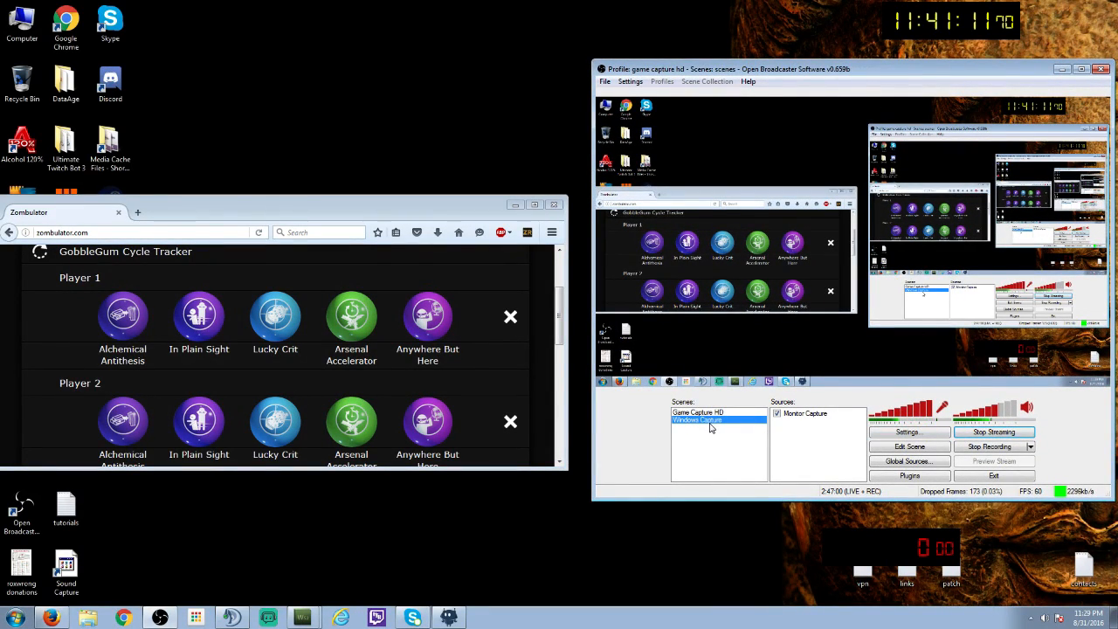
Add a window capture source named GOBBLE GUM to the Windows Capture scene.
right_click(817, 438)
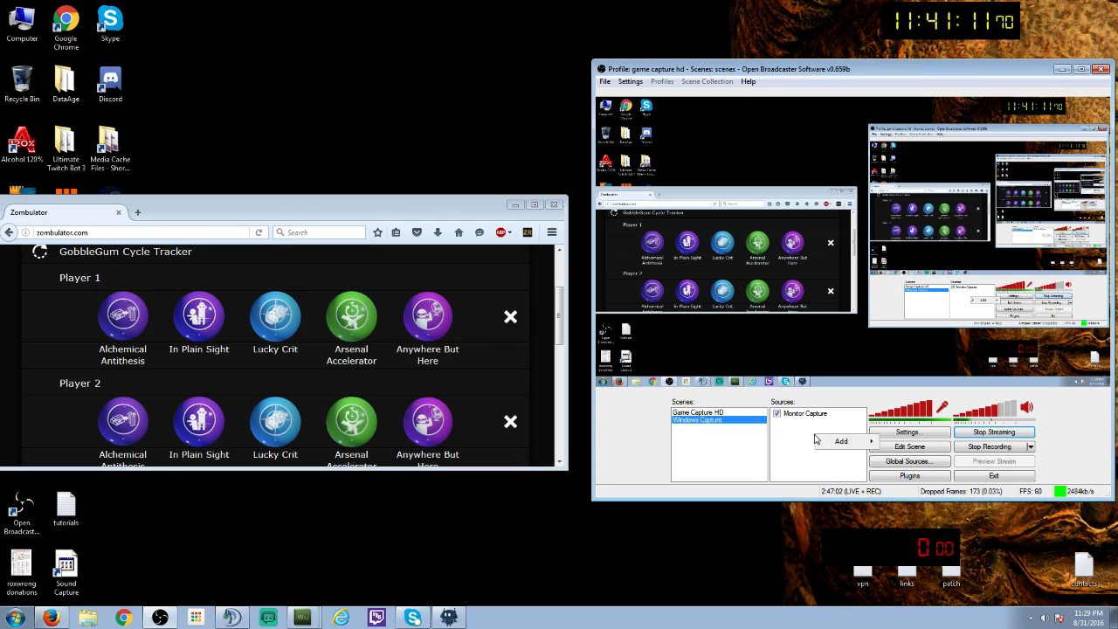
mouse_move(839, 443)
left_click(892, 443)
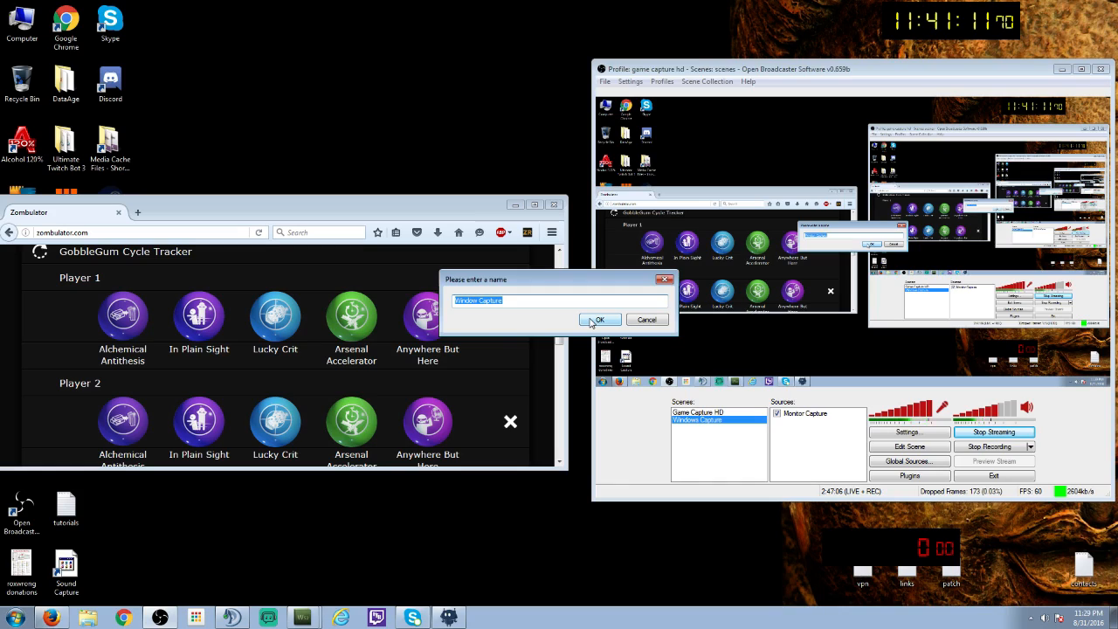
type("GOBBLE GUM")
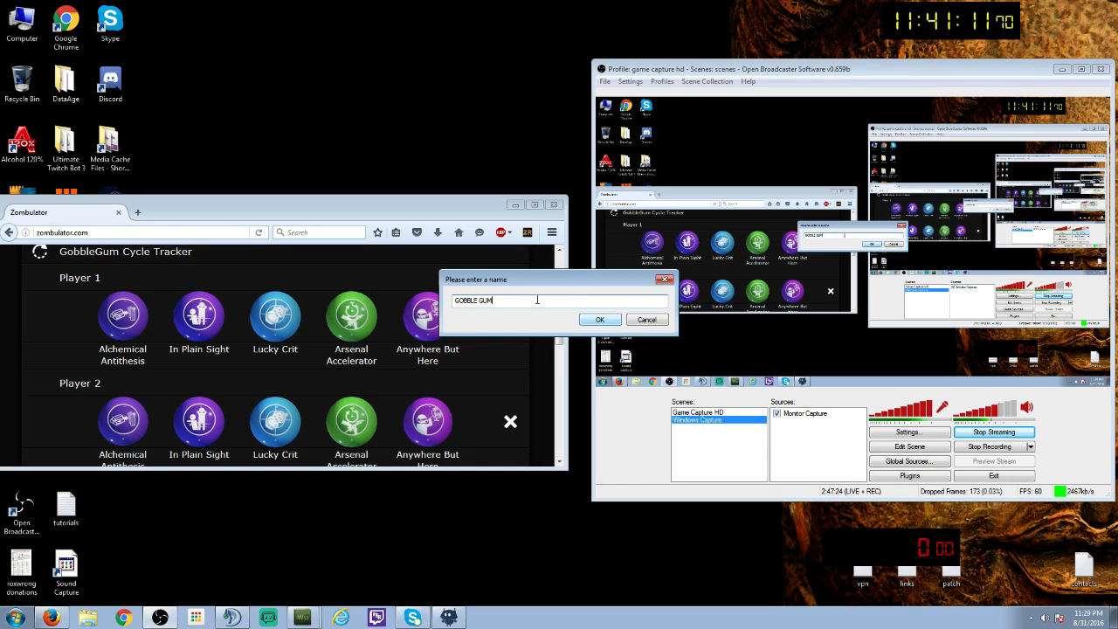
left_click(599, 320)
Set the new source to capture the Zombulator - Mozilla Firefox window and accept its settings.
left_click(521, 166)
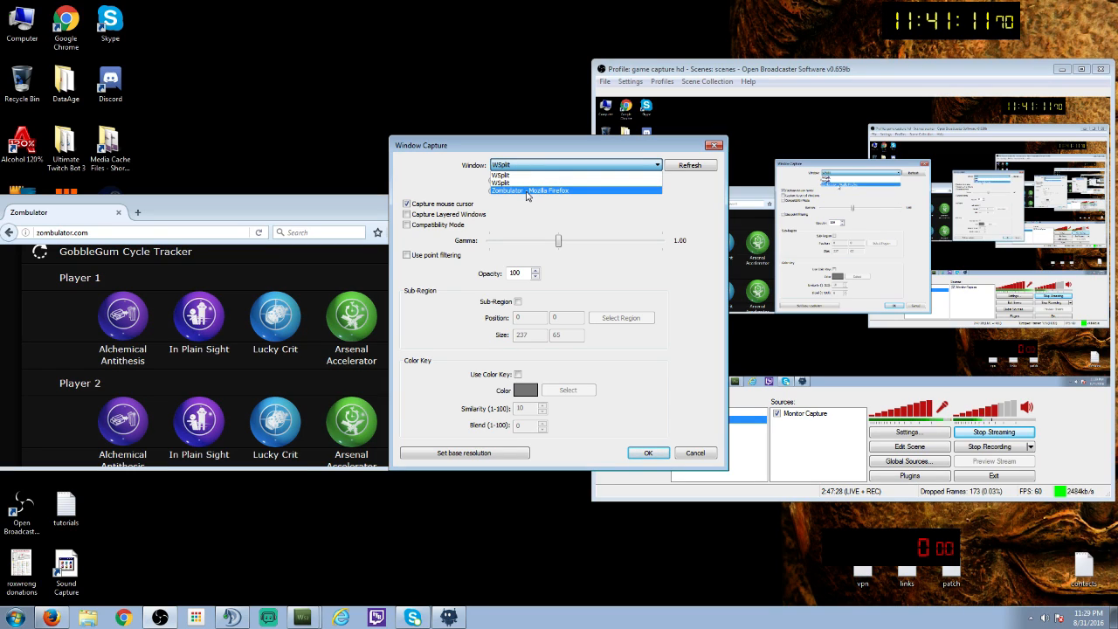
left_click(527, 191)
left_click(645, 452)
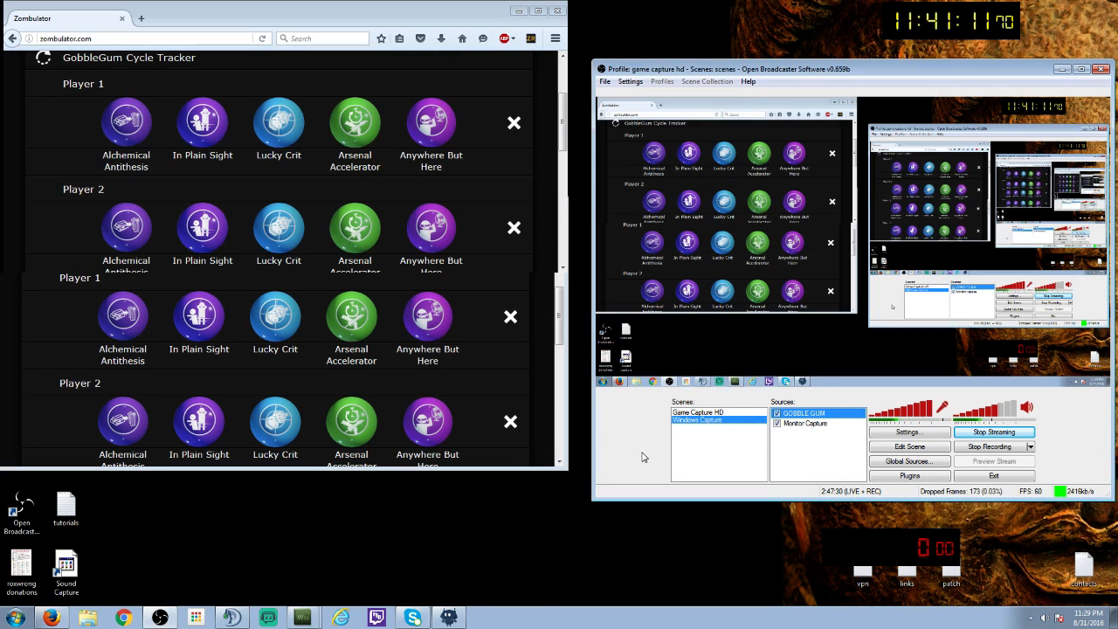
Enable scene editing and shrink the GOBBLE GUM capture proportionally toward the scene's upper-left corner.
left_click_drag(670, 68, 659, 87)
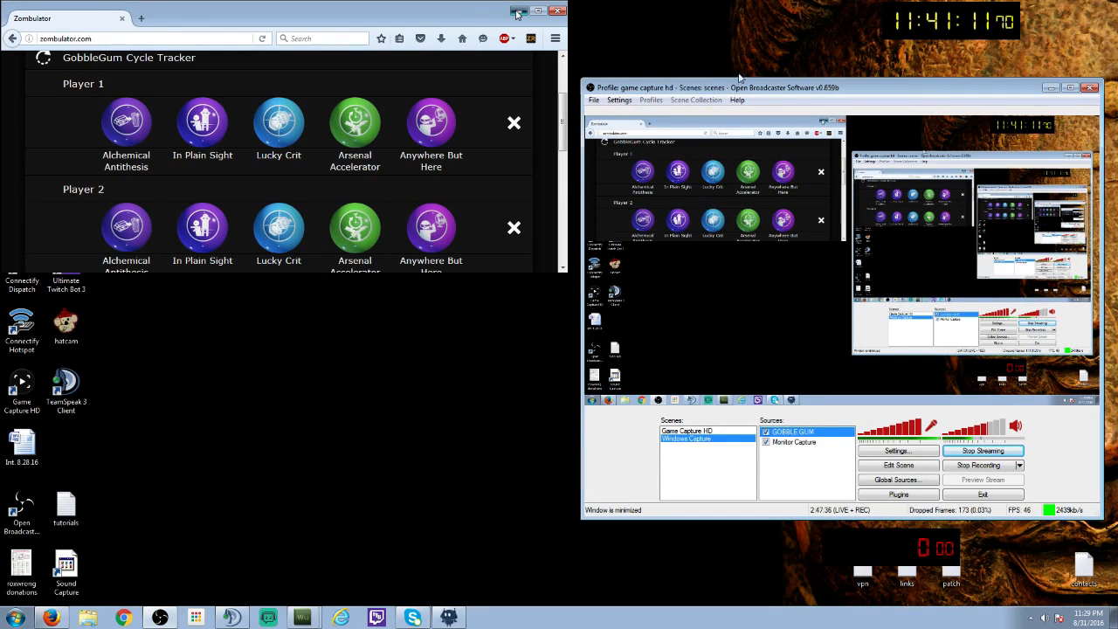
left_click_drag(769, 83, 741, 79)
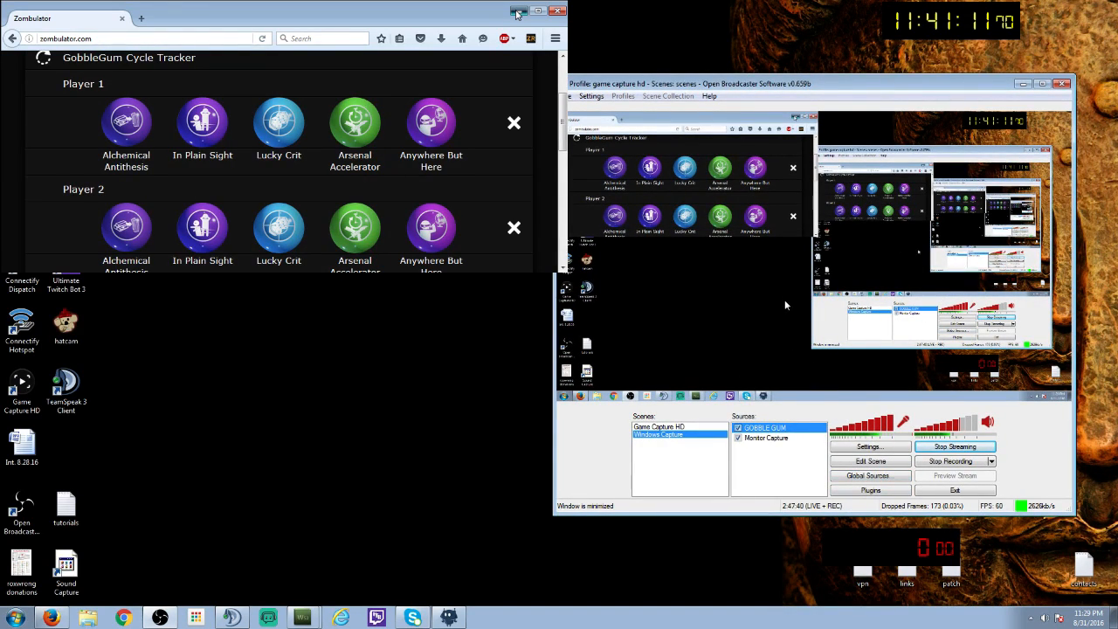
left_click(772, 439)
left_click(770, 428)
left_click(871, 463)
left_click(848, 463)
left_click_drag(816, 235, 714, 147)
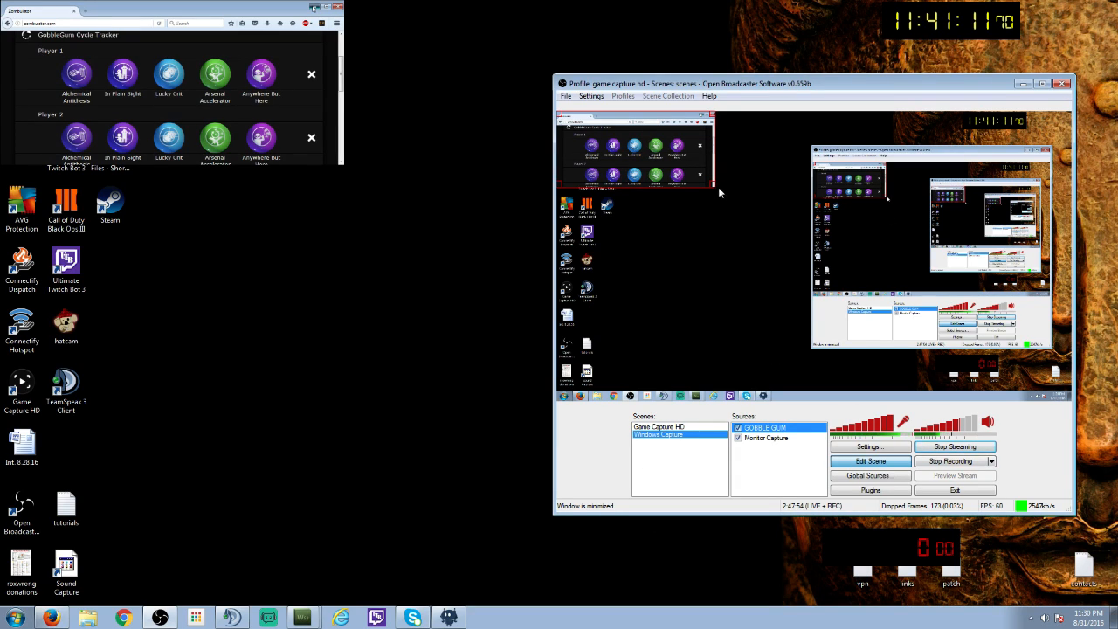
left_click_drag(713, 186, 747, 215)
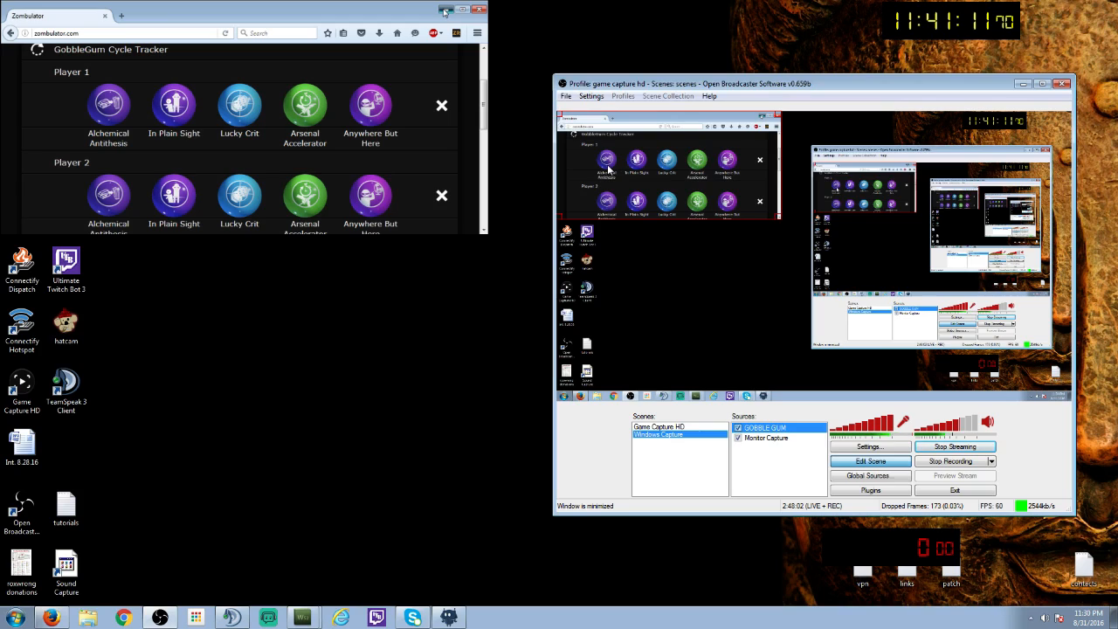
double_click(775, 430)
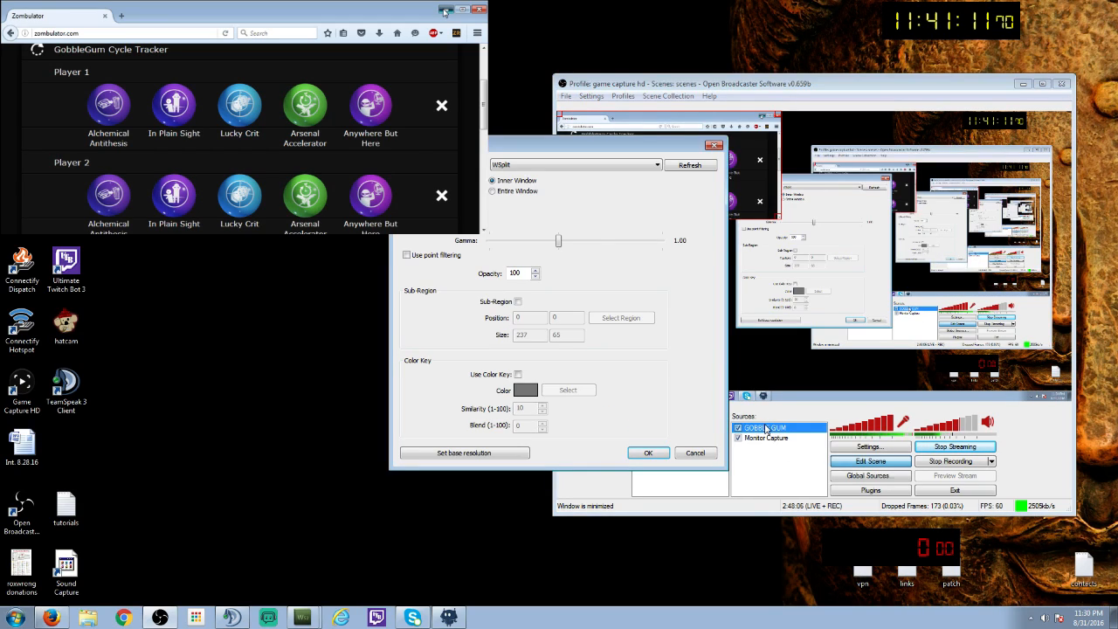
left_click_drag(539, 152, 249, 193)
left_click(193, 341)
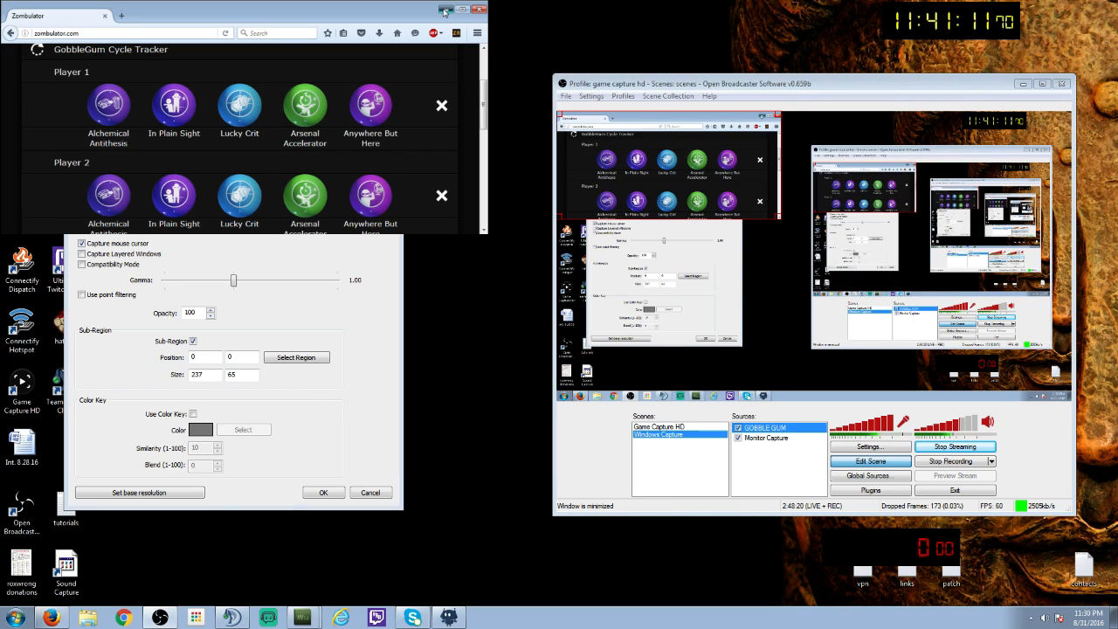
left_click(370, 493)
double_click(764, 429)
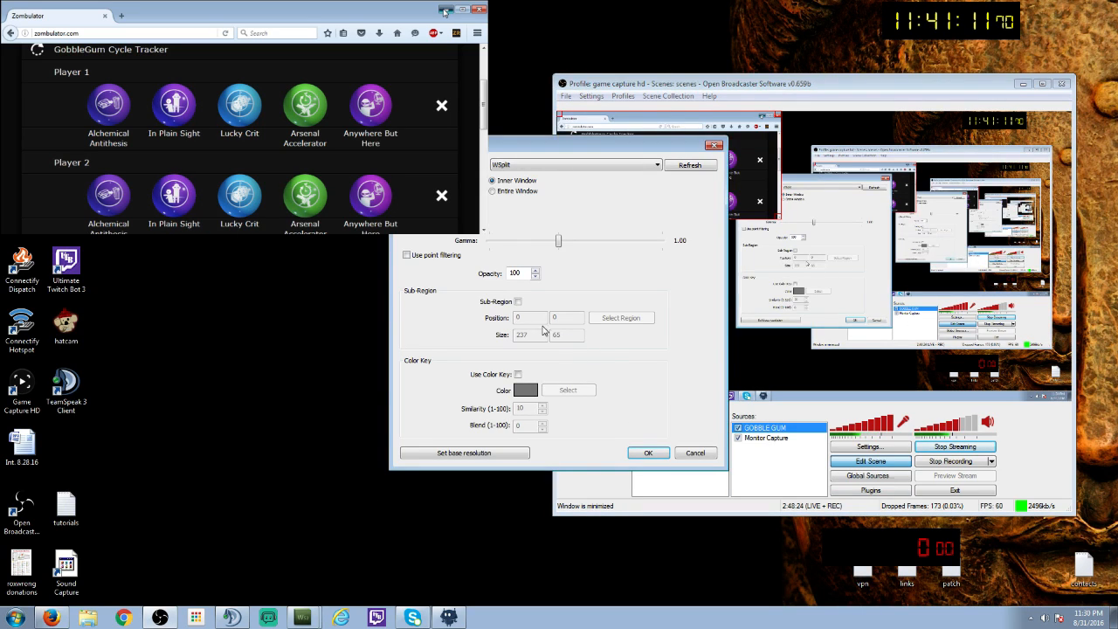
left_click_drag(528, 142, 317, 163)
left_click(306, 322)
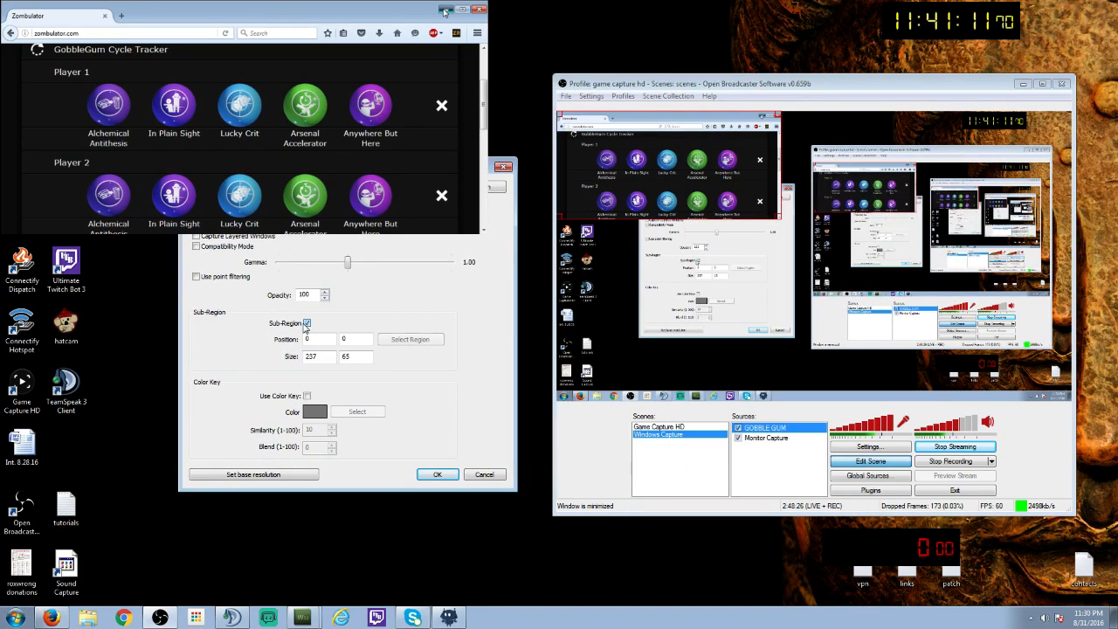
left_click(399, 340)
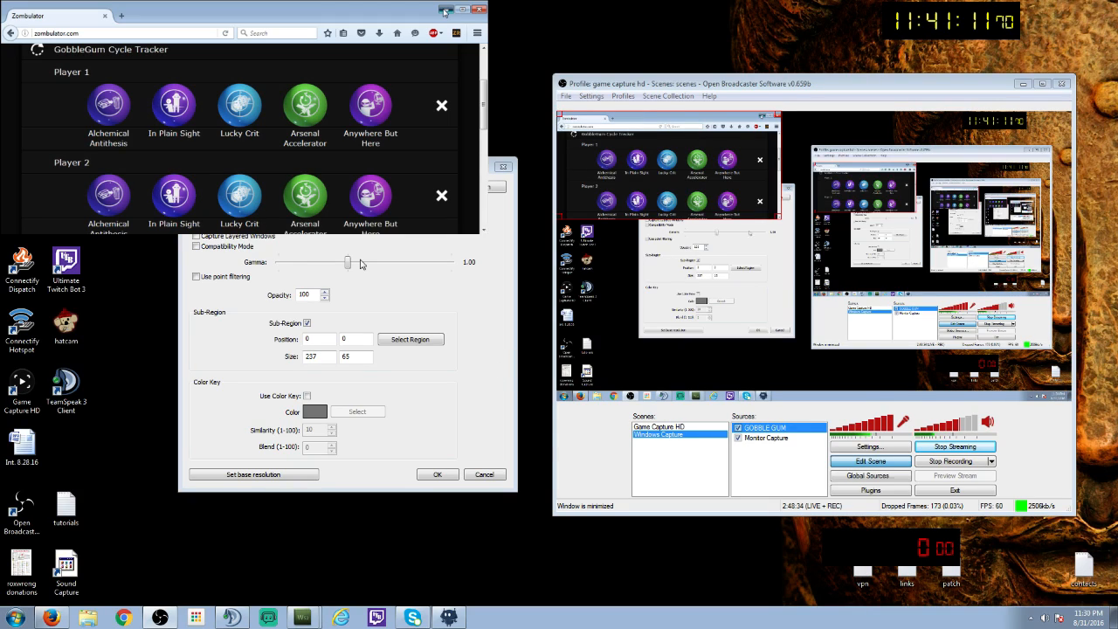
Exit the lower WSplit timer on the desktop and discard the open window capture settings.
right_click(843, 551)
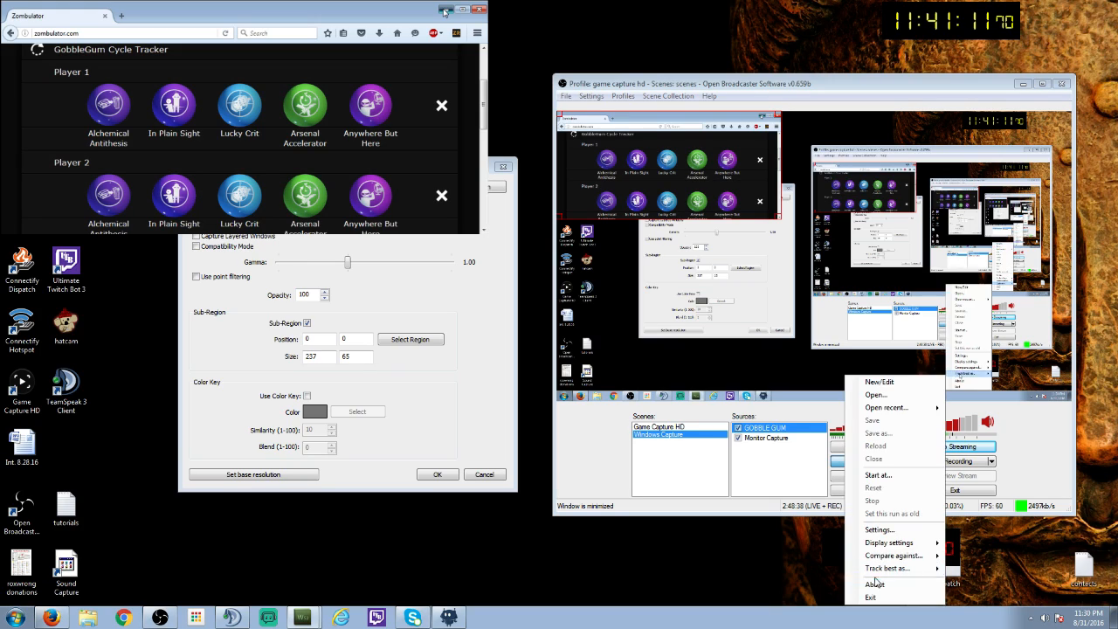
left_click(874, 597)
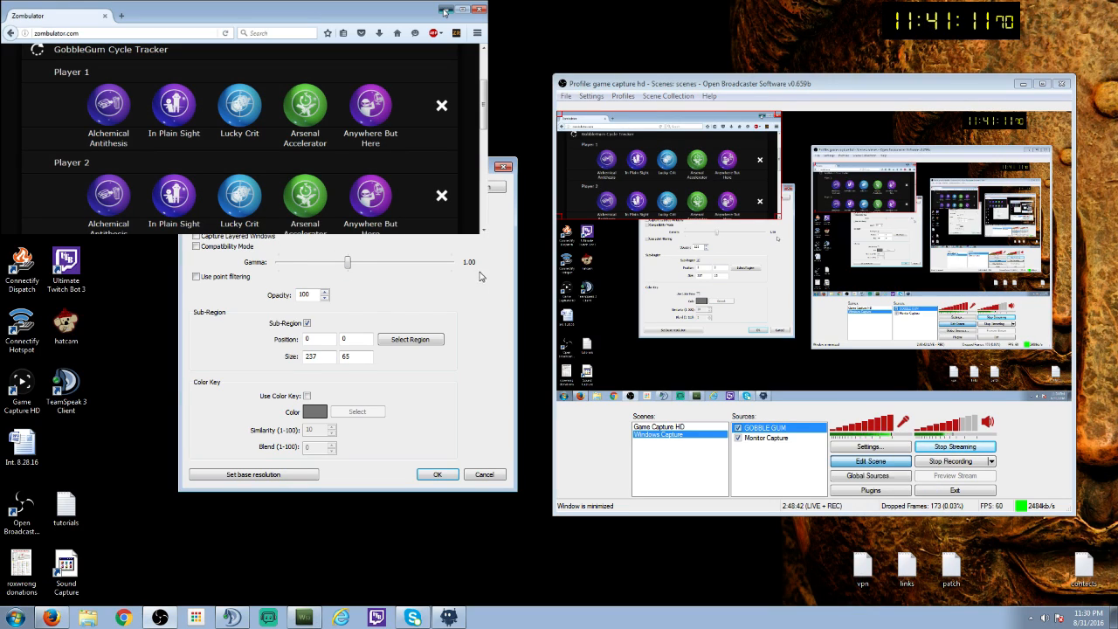
left_click(503, 166)
Remove the GOBBLE GUM source from the Windows Capture scene and confirm the removal.
right_click(766, 433)
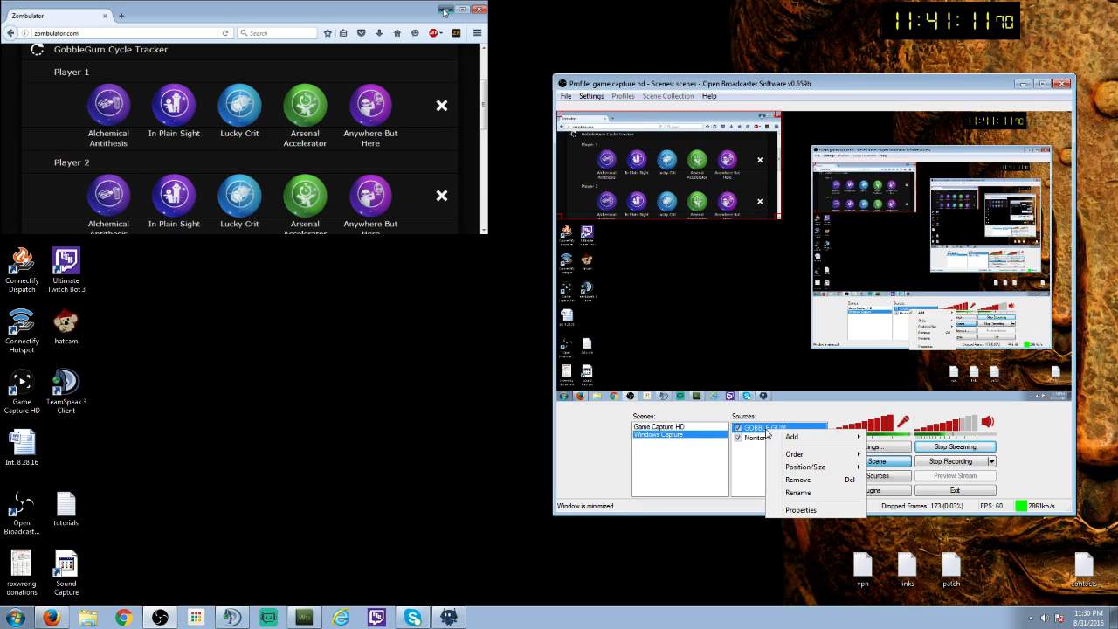
left_click(815, 480)
left_click(573, 345)
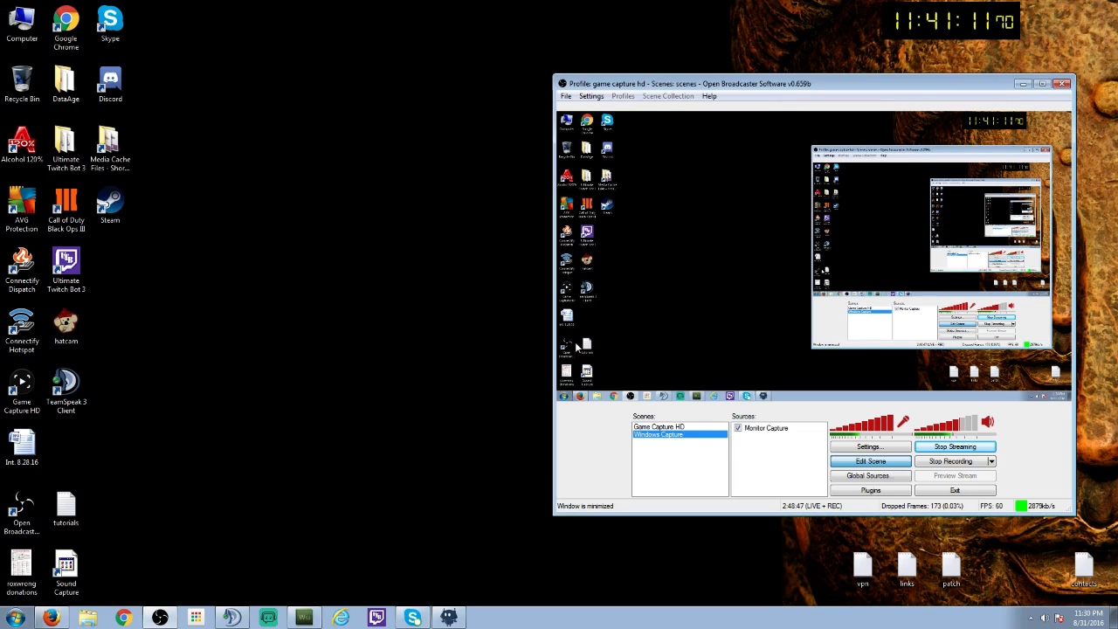
right_click(764, 429)
mouse_move(782, 435)
left_click(908, 449)
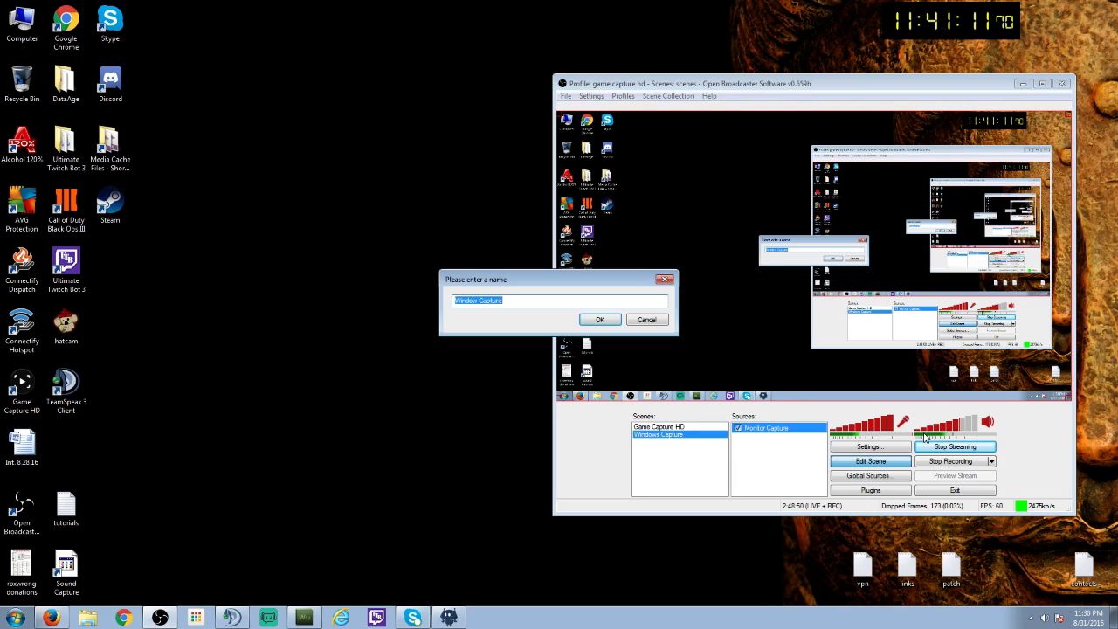
type("gobblegum")
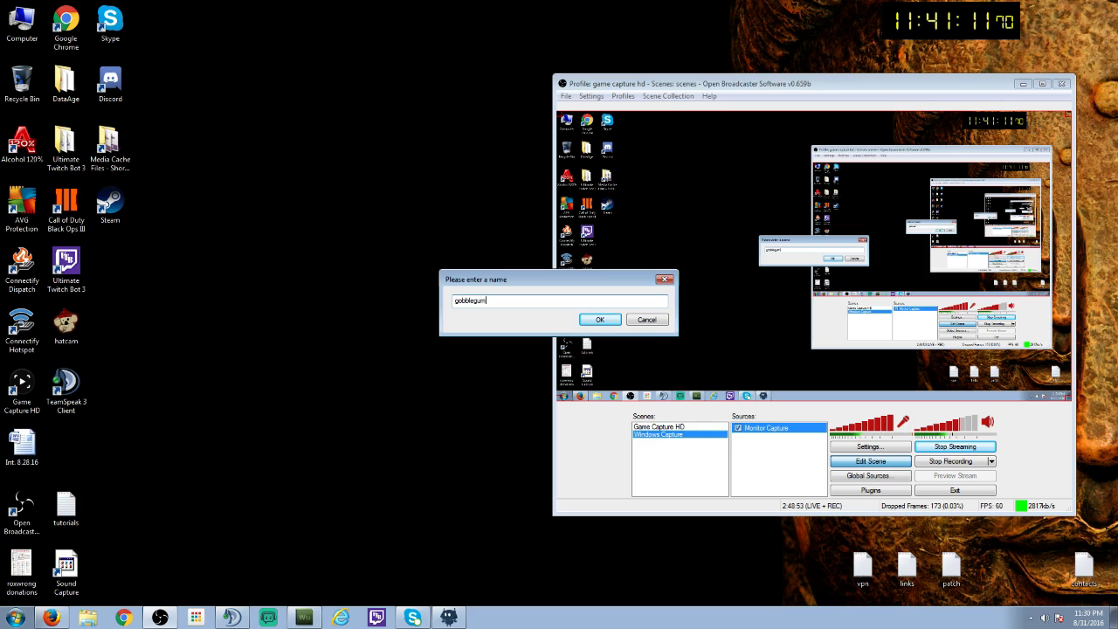
key("Return")
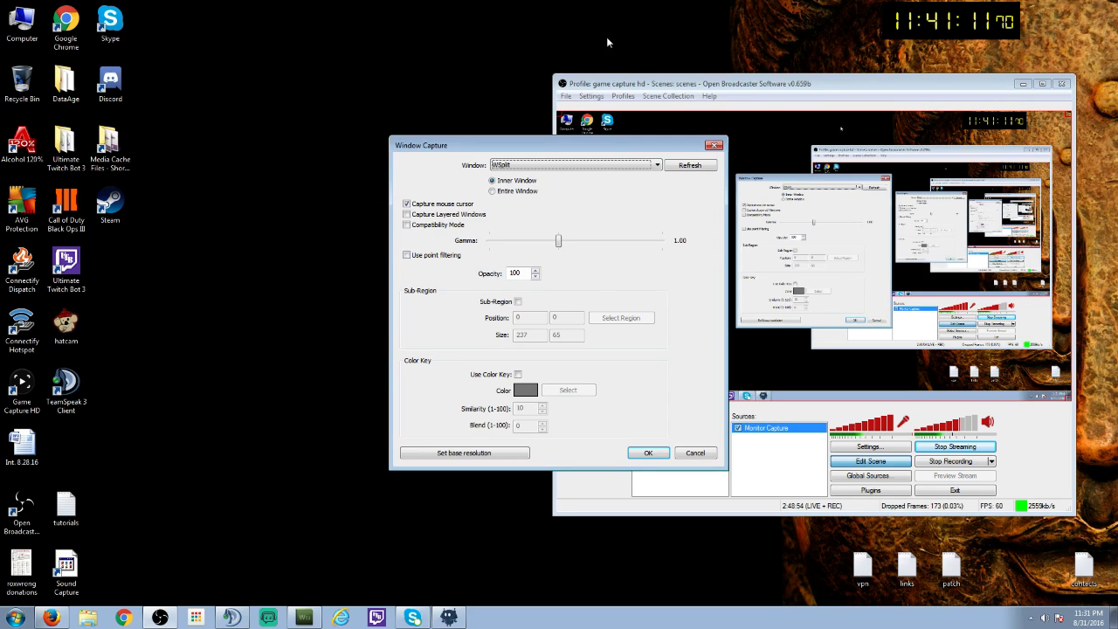
left_click(512, 166)
left_click(513, 172)
Bring the minimized Zombulator browser window back onto the desktop and cancel the pending window capture source.
left_click(50, 617)
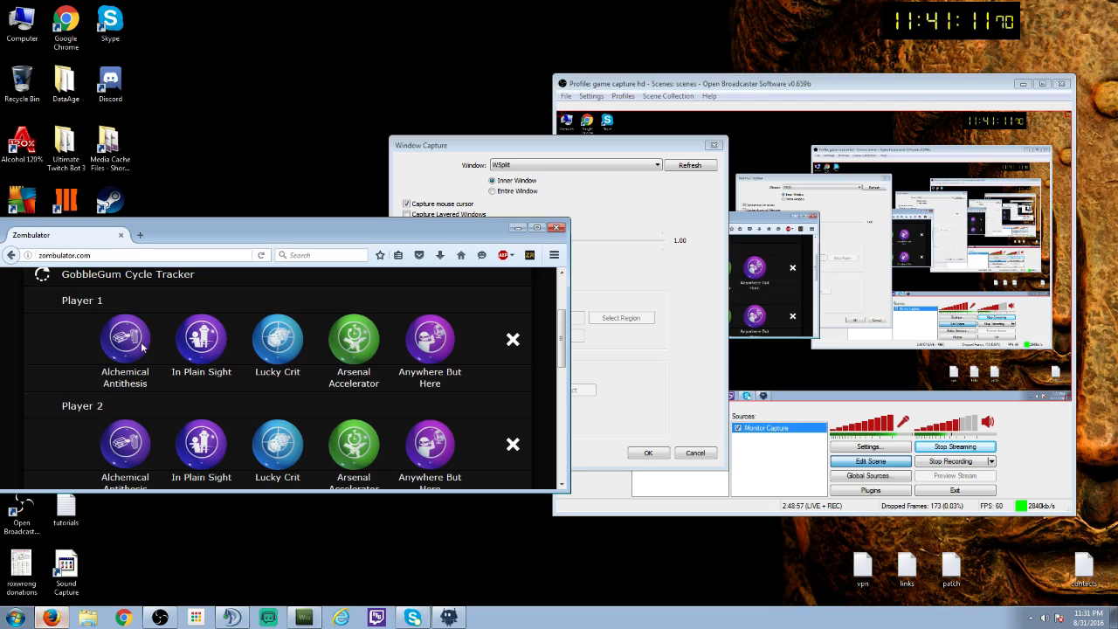
left_click(556, 171)
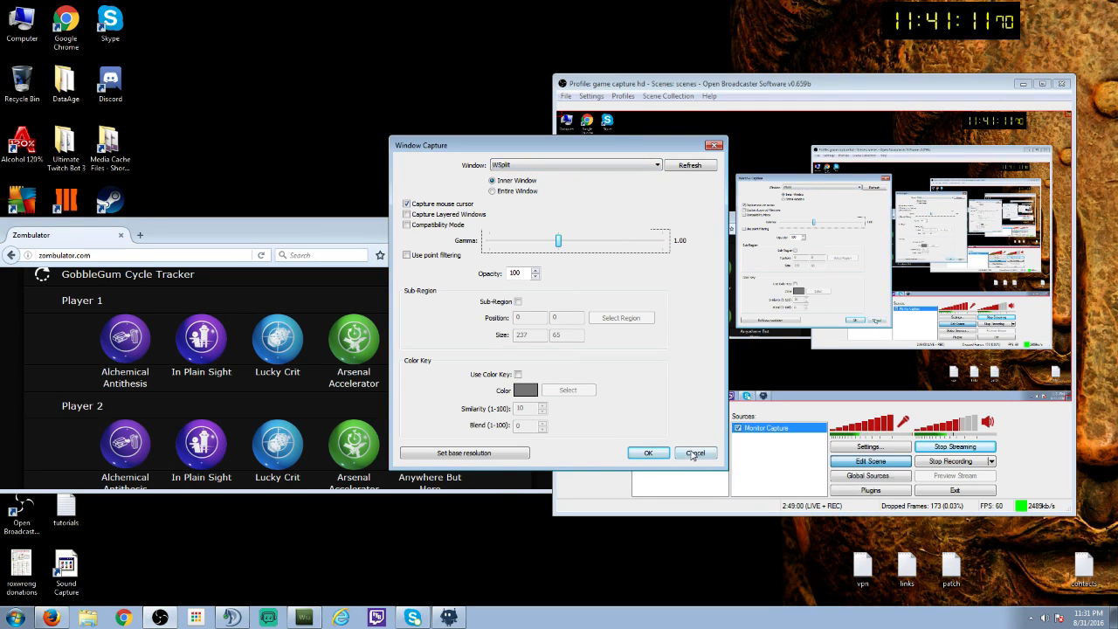
left_click(695, 453)
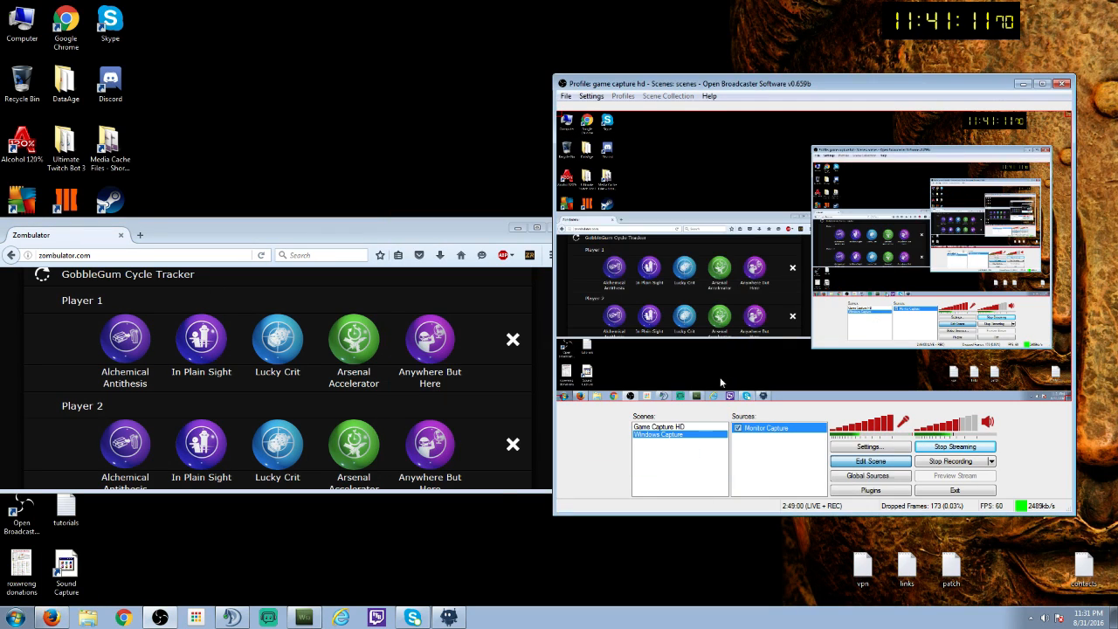
Add a window capture source named gobble that captures the Zombulator - Mozilla Firefox window.
right_click(766, 441)
mouse_move(820, 445)
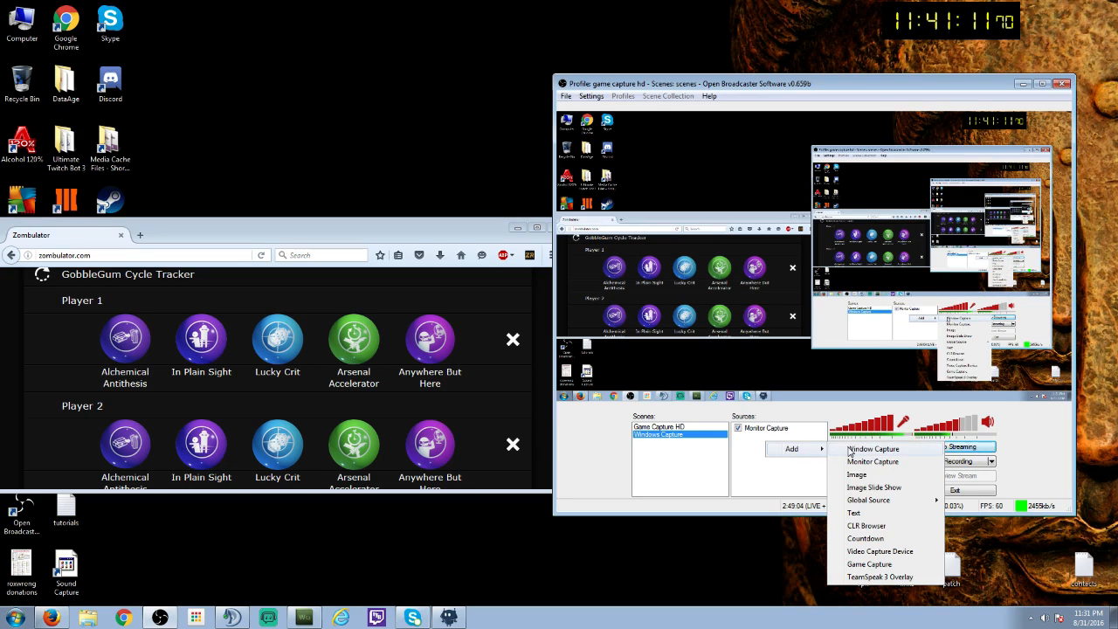
left_click(860, 449)
type("gobbl")
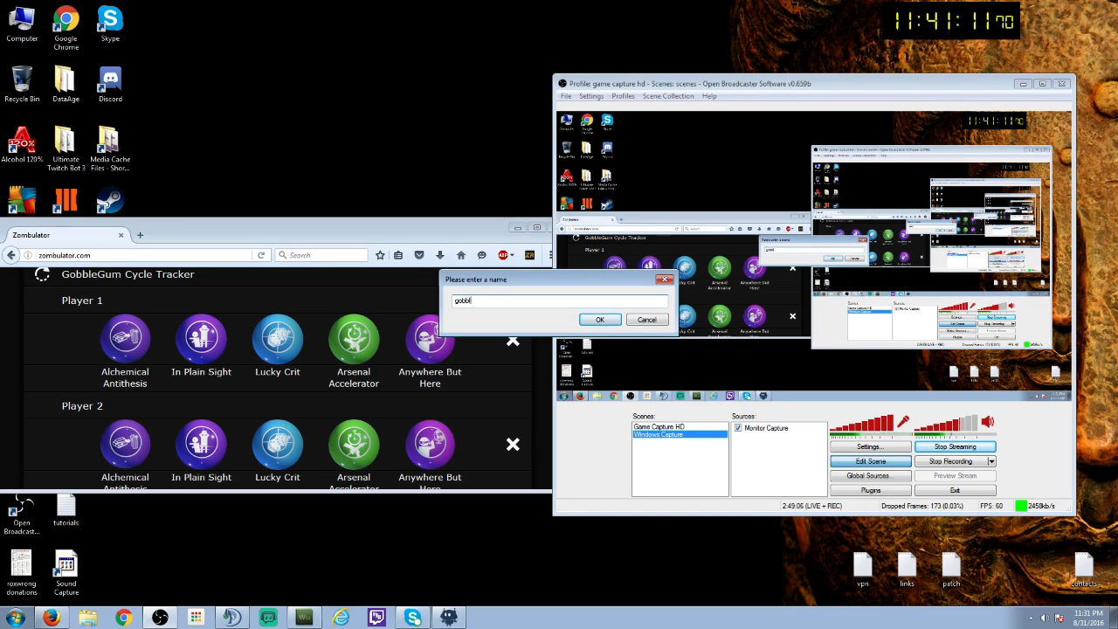
left_click(588, 317)
left_click(577, 161)
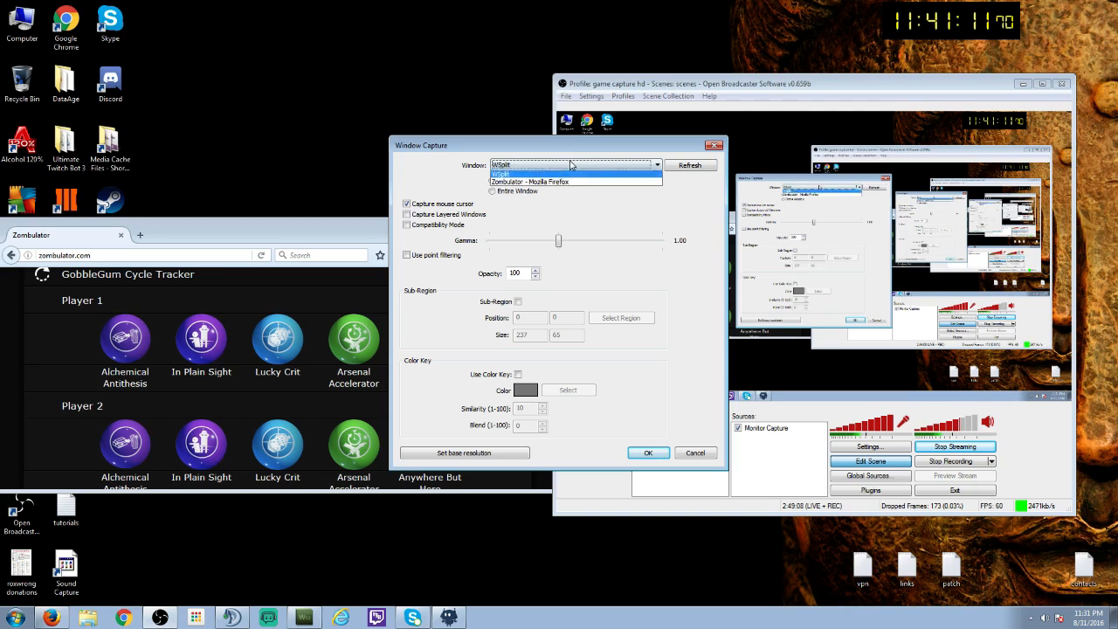
left_click(524, 180)
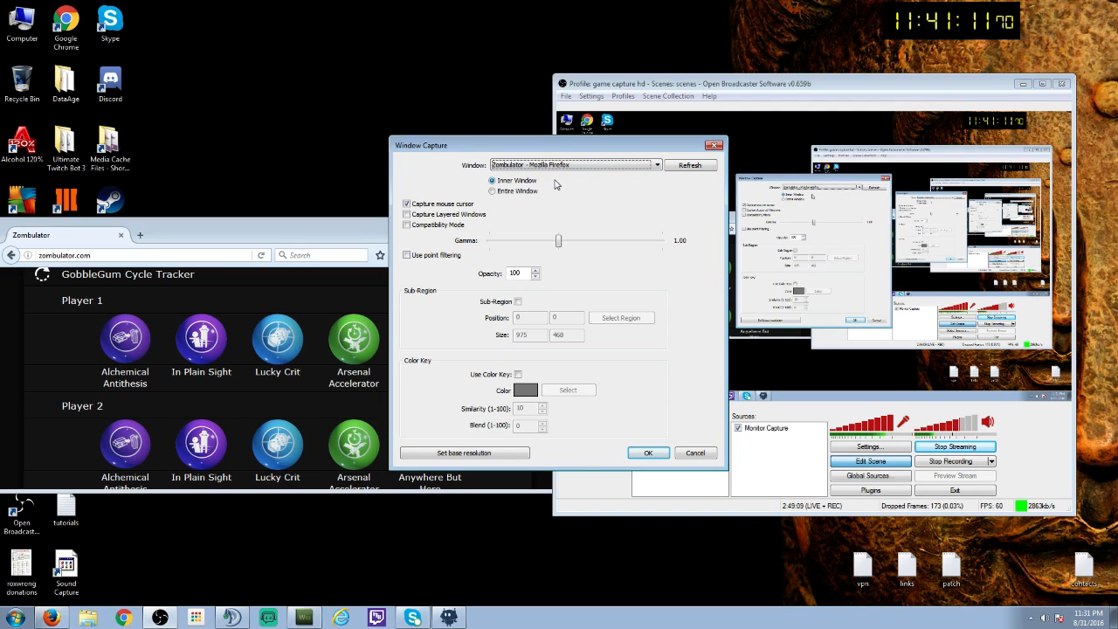
left_click(648, 452)
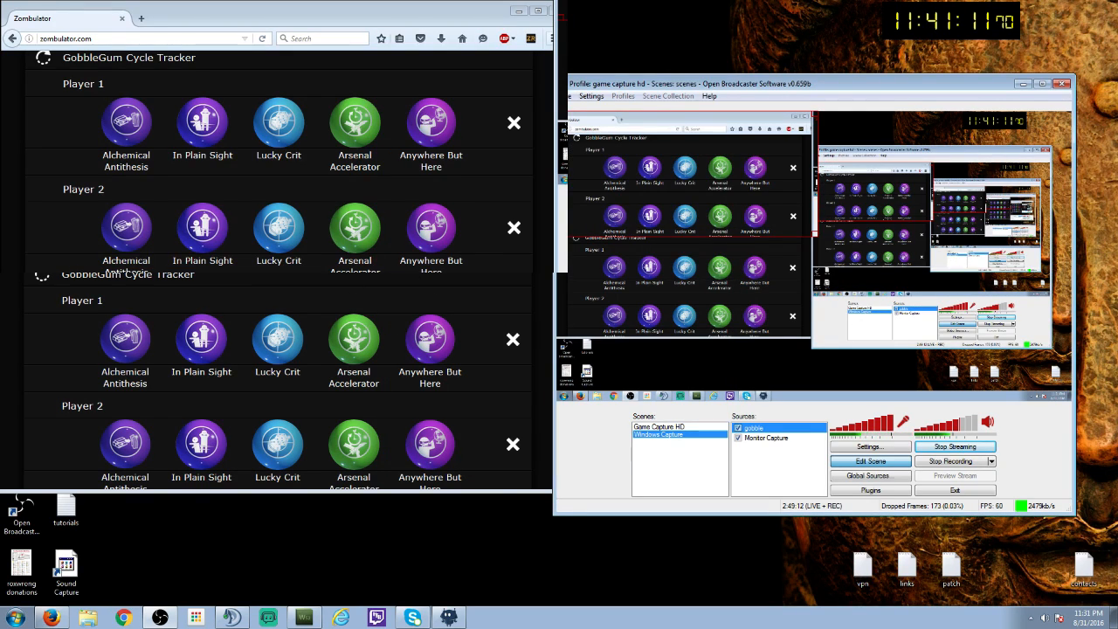
Limit the gobble source to a sub-region of about 667 by 91 around Player 1's row of GobbleGum icons.
double_click(789, 429)
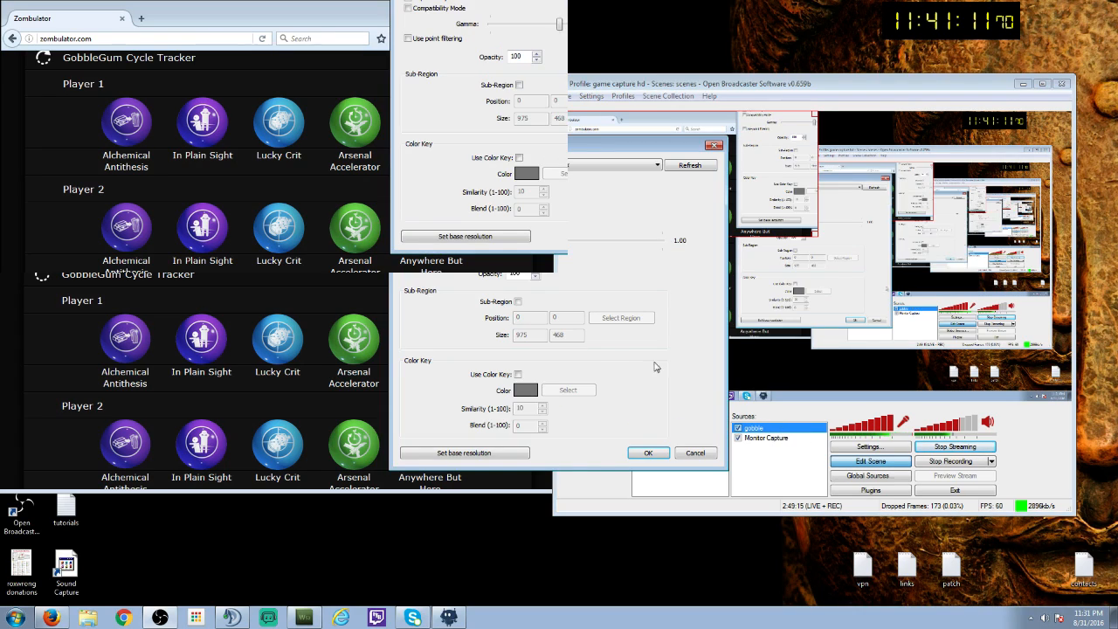
left_click(517, 302)
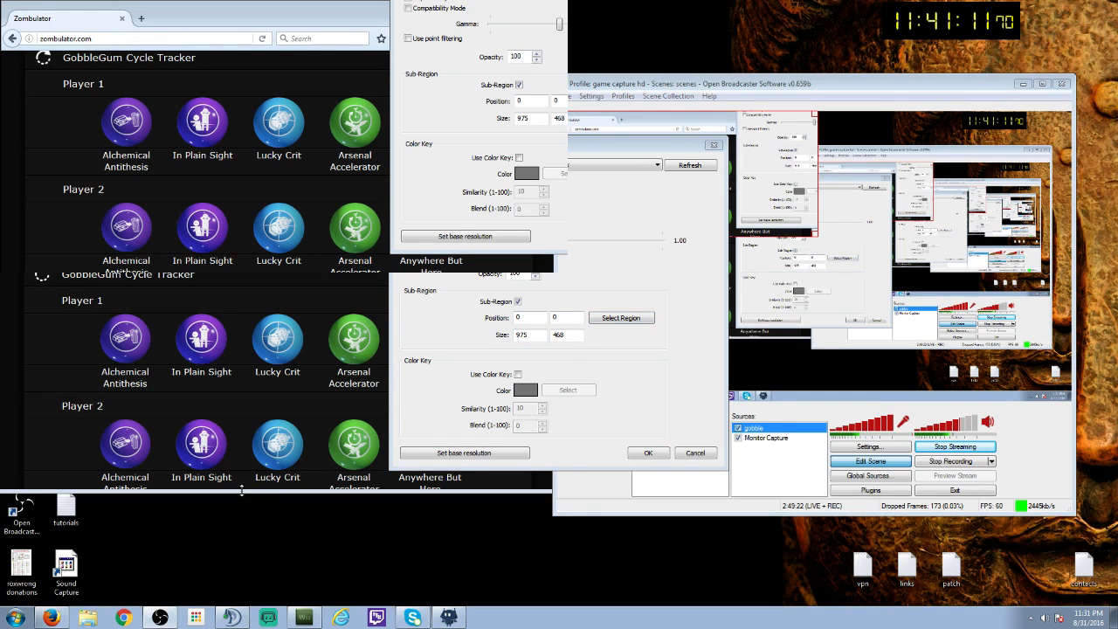
left_click_drag(237, 462, 229, 374)
left_click_drag(252, 278, 253, 312)
left_click_drag(1, 339, 61, 341)
left_click_drag(565, 342, 469, 343)
left_click_drag(562, 146, 811, 162)
left_click(891, 339)
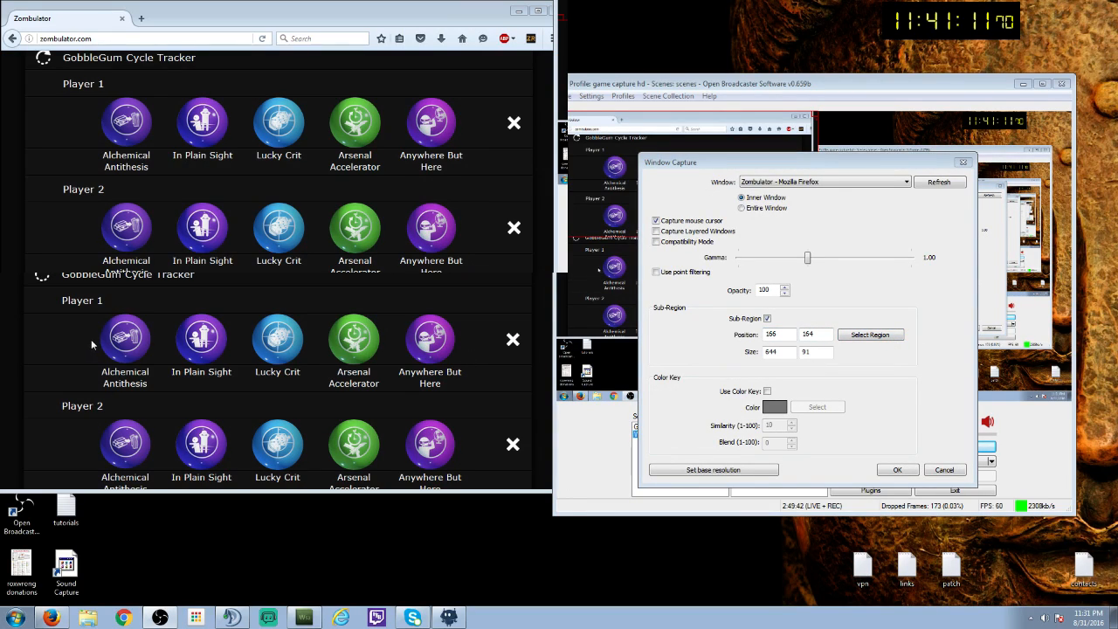
left_click_drag(101, 339, 90, 338)
Enable a color key on the tracker's dark background beside Player 1's icons and accept the capture settings.
left_click(766, 393)
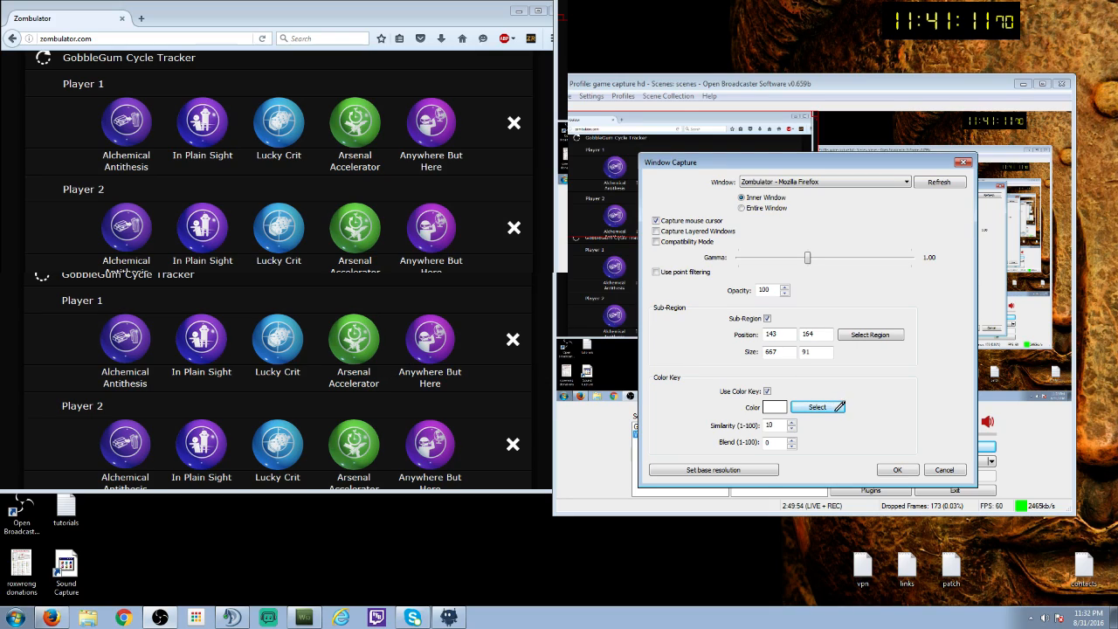
left_click(473, 336)
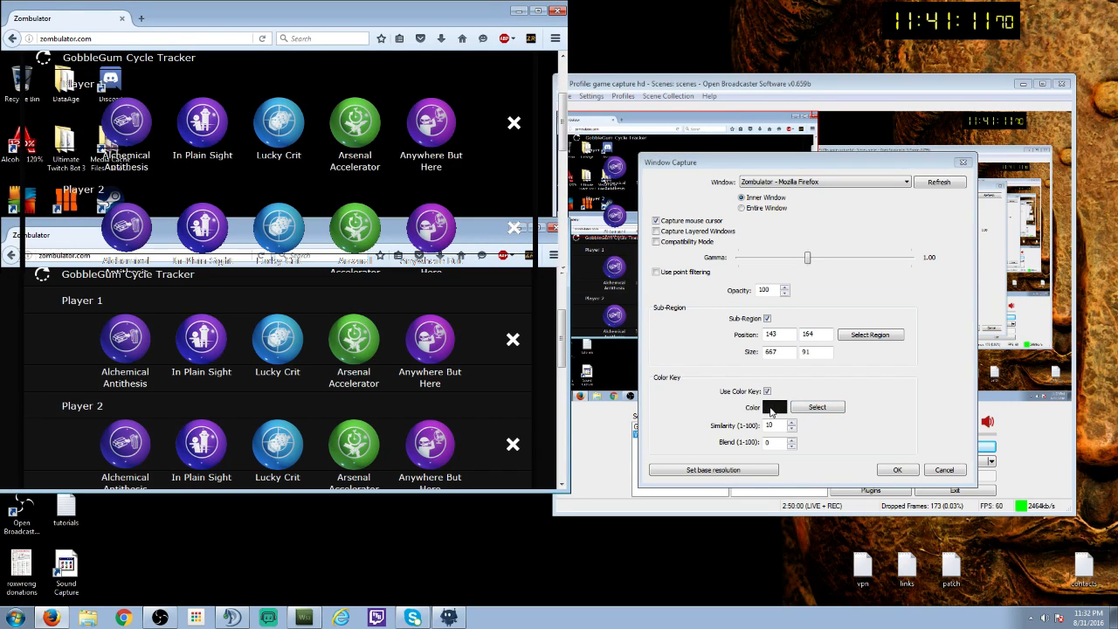
left_click(895, 470)
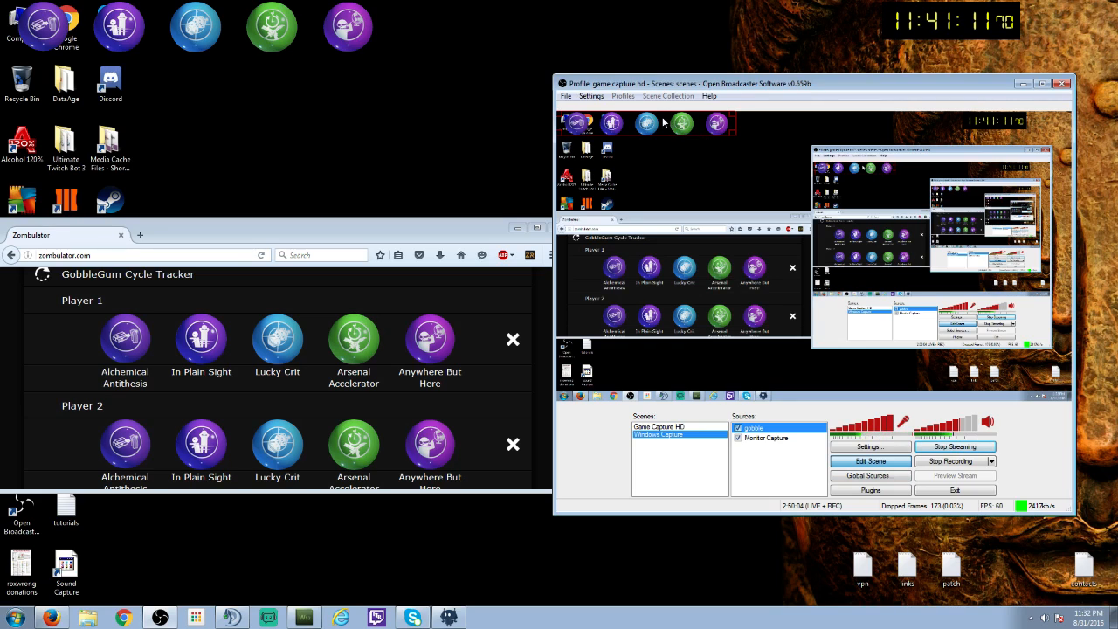
mouse_move(692, 131)
left_mouse_down()
mouse_move(731, 169)
mouse_move(765, 169)
mouse_move(706, 148)
mouse_move(695, 194)
mouse_move(695, 173)
mouse_move(730, 333)
mouse_move(848, 341)
mouse_move(760, 174)
mouse_move(674, 148)
mouse_move(680, 129)
left_mouse_up()
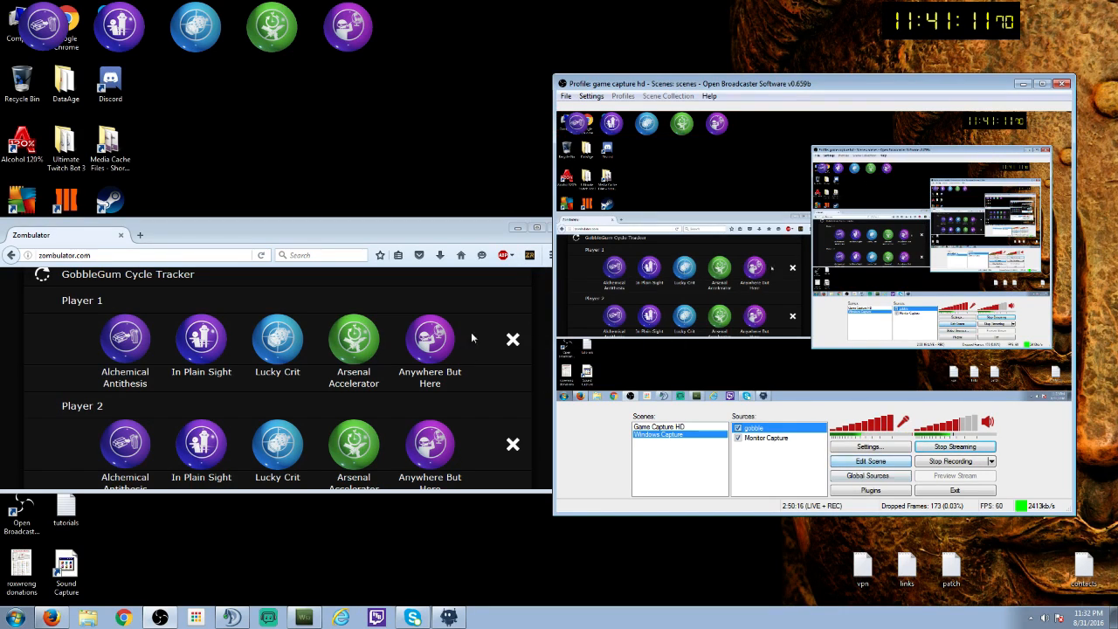
Set Player 1's fifth and fourth GobbleGum slots to None in the Zombulator tracker.
left_click(457, 292)
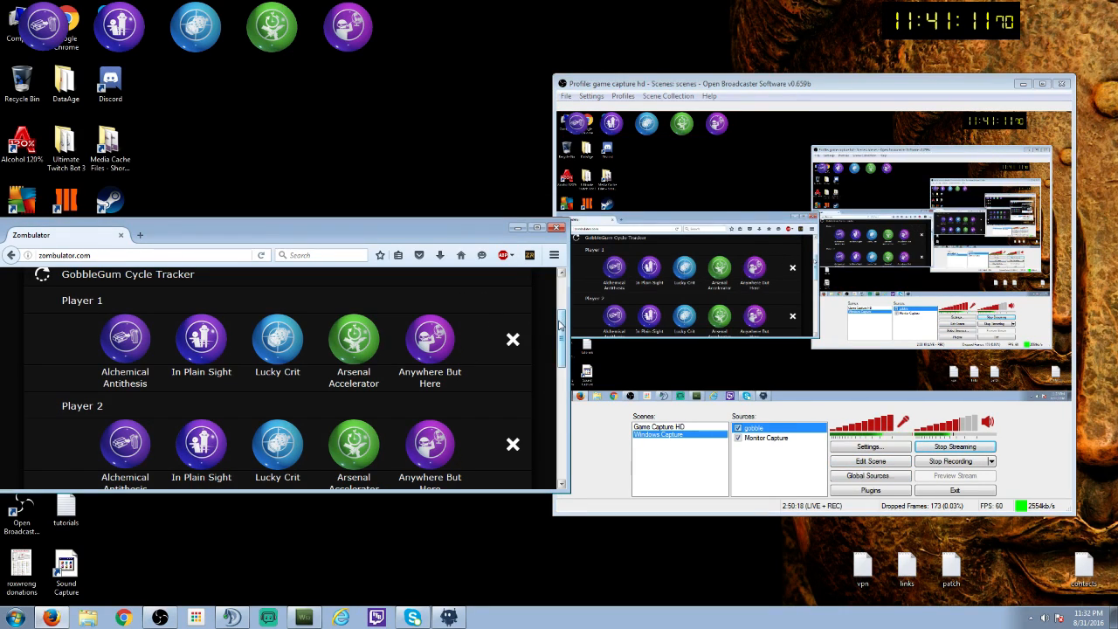
mouse_move(560, 325)
left_mouse_down()
mouse_move(583, 403)
mouse_move(556, 276)
mouse_move(563, 325)
left_mouse_up()
left_click(434, 373)
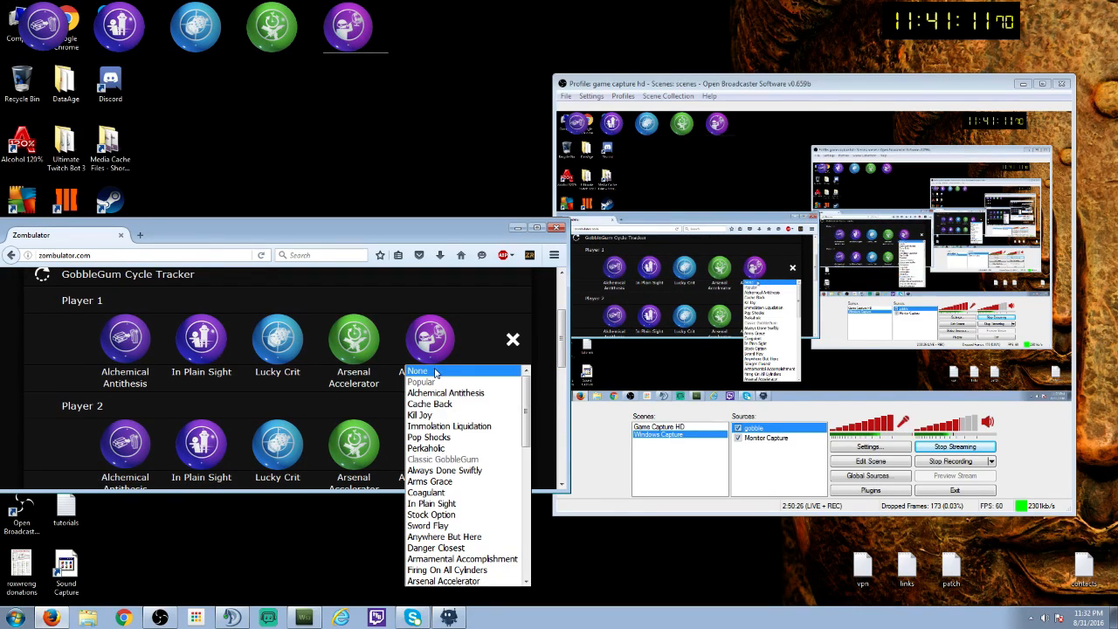
left_click(430, 372)
left_click(372, 347)
left_click(379, 371)
Look through the available GobbleGums for Player 1's fourth slot.
left_click(375, 374)
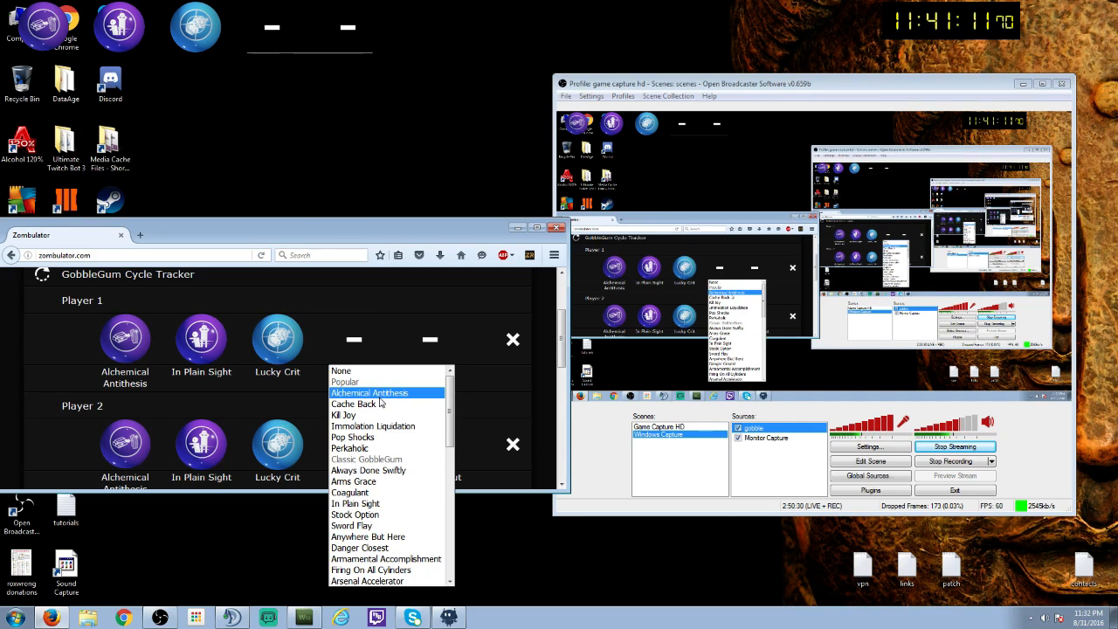
scroll(385, 411, "down", 2)
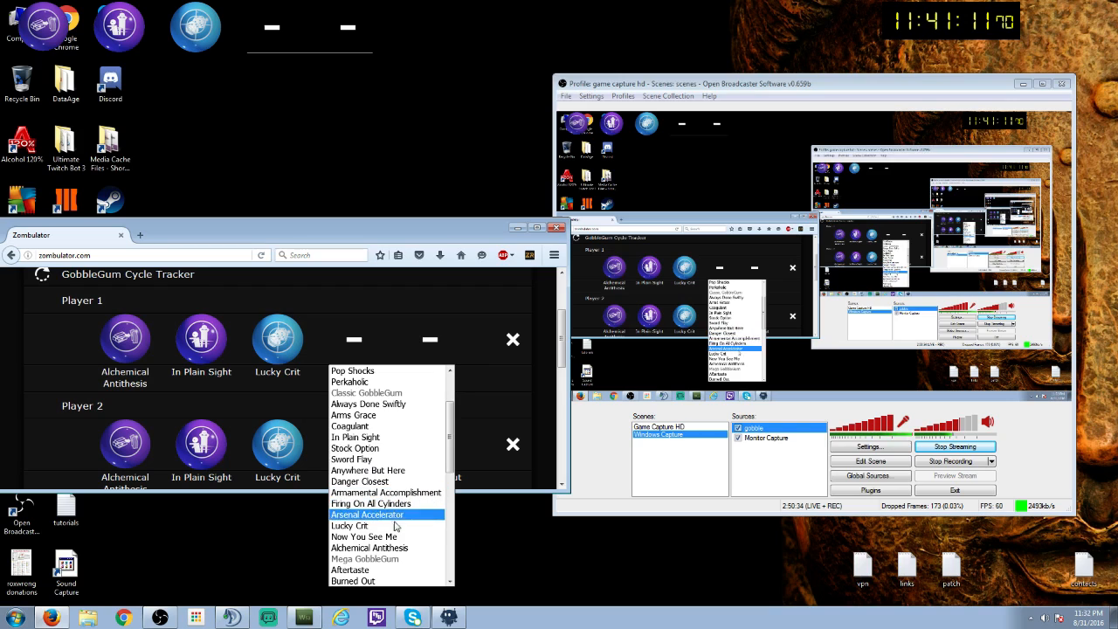
scroll(388, 536, "down", 7)
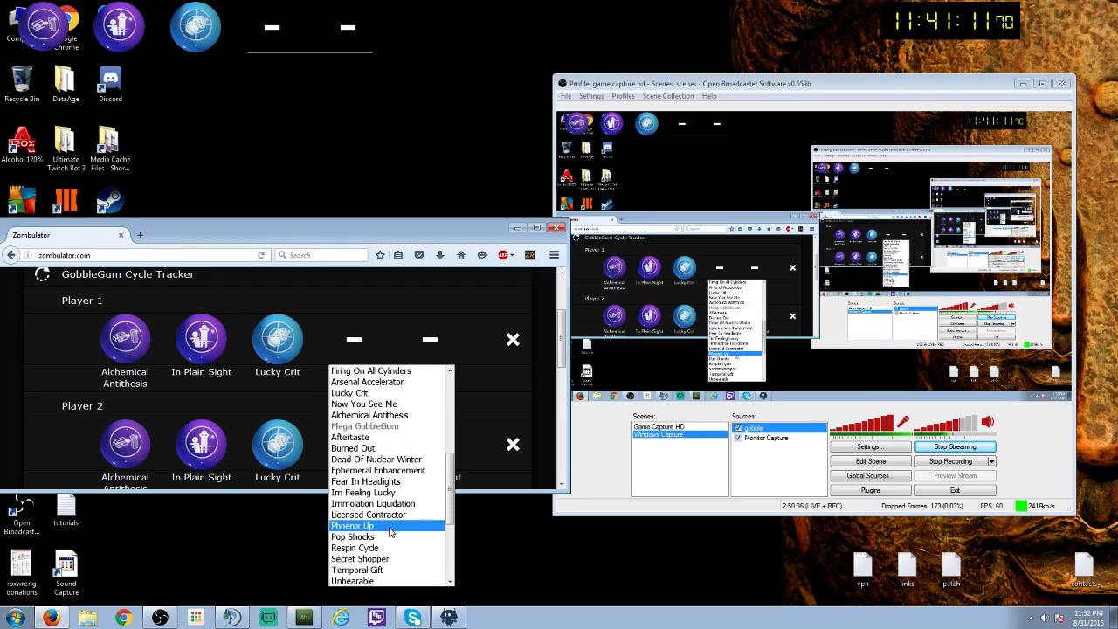
scroll(390, 533, "up", 10)
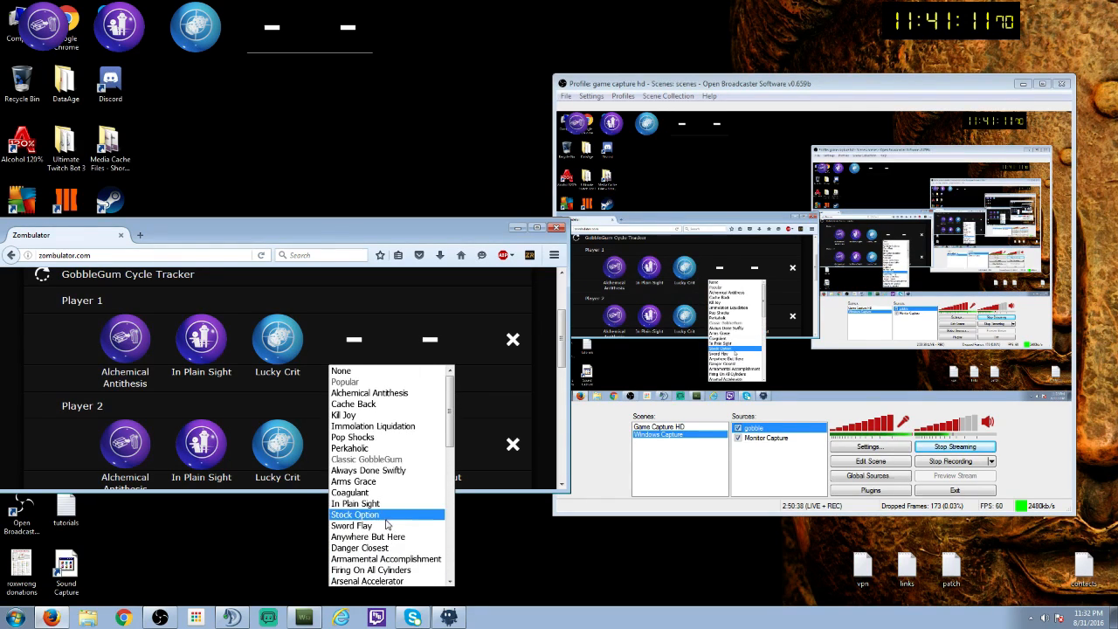